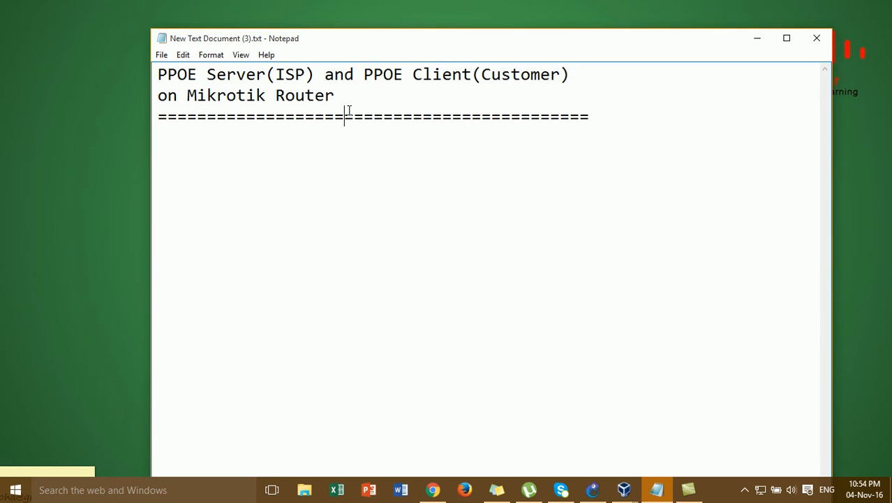
# Minimize the Notepad PPPoE notes and bring the GNS3 ISP/Customer topology to the front
pyautogui.click(375, 161)
pyautogui.click(265, 89)
pyautogui.click(364, 117)
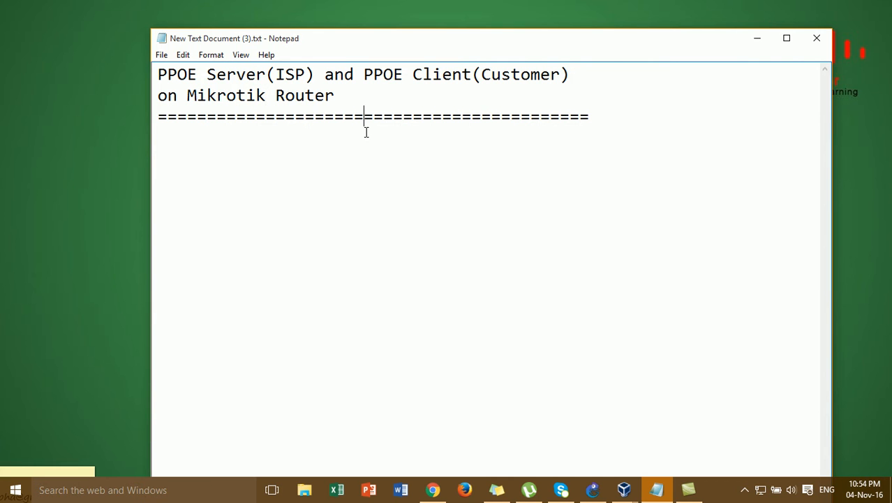
pyautogui.click(757, 38)
pyautogui.moveTo(628, 497)
pyautogui.click(592, 489)
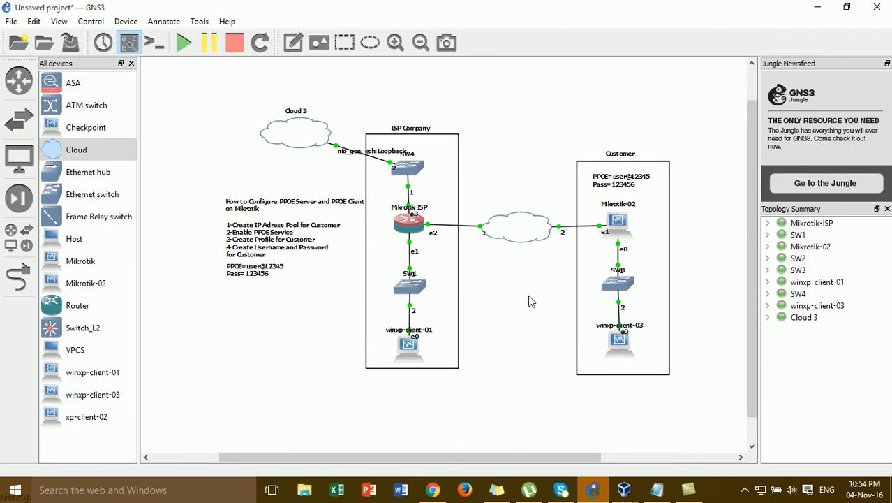
pyautogui.moveTo(420, 226)
pyautogui.moveTo(617, 494)
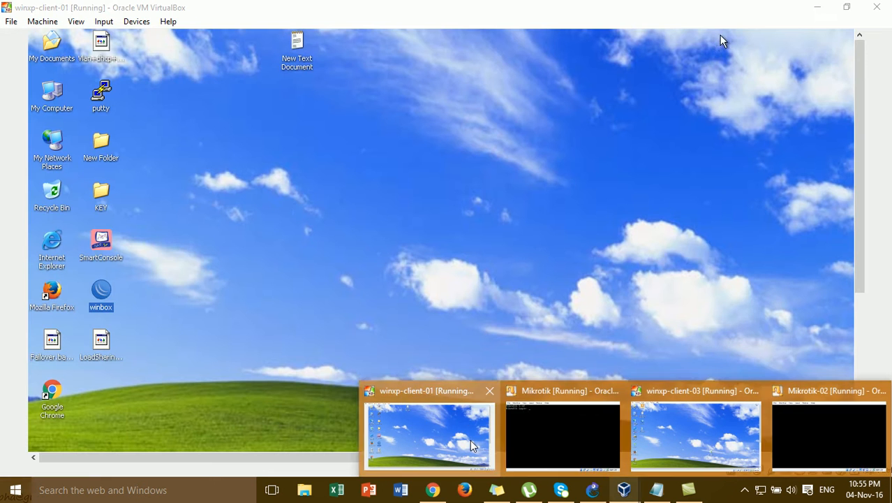
# Launch WinBox on winxp-client-01 and log in as admin to the MikroTik router at 172.16.1.1
pyautogui.click(472, 445)
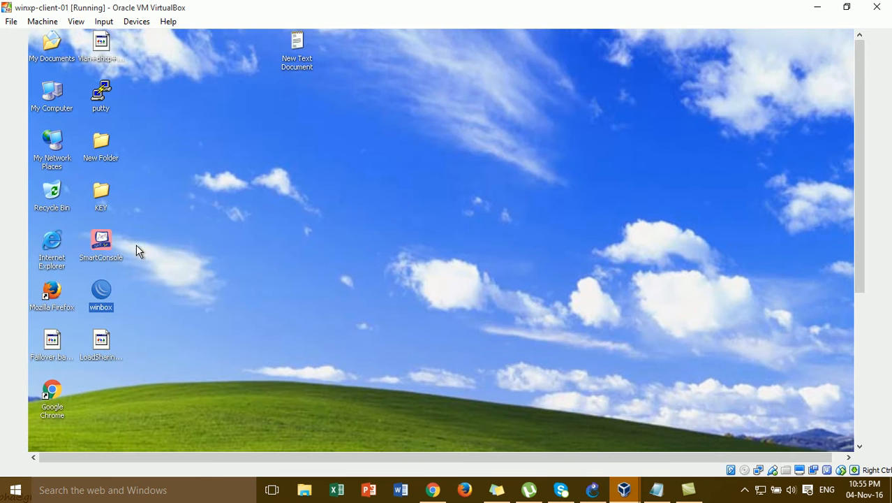
pyautogui.doubleClick(102, 299)
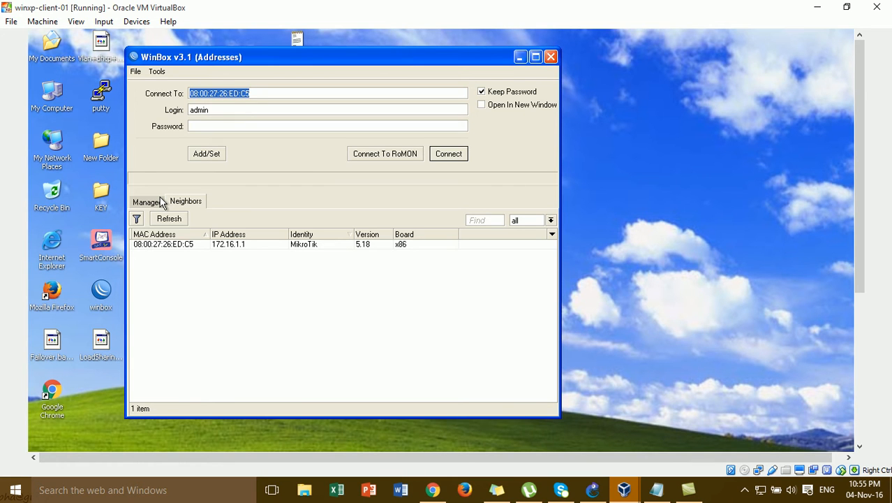
pyautogui.click(176, 242)
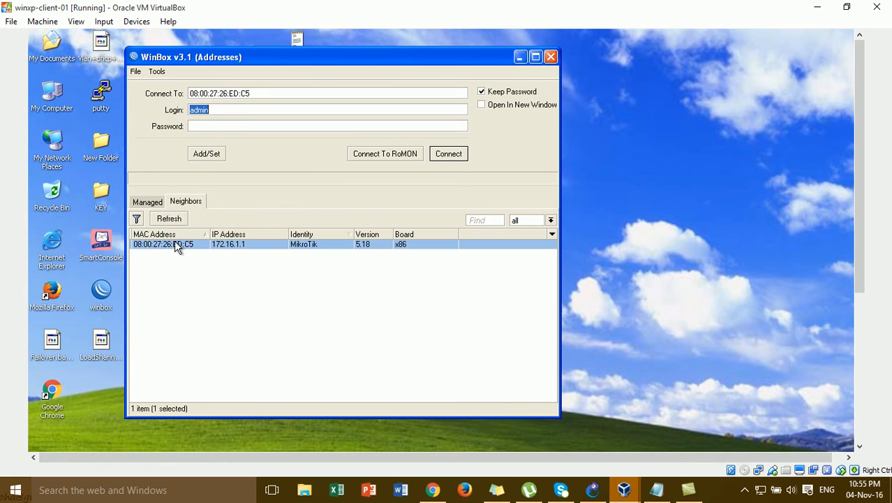
pyautogui.click(449, 155)
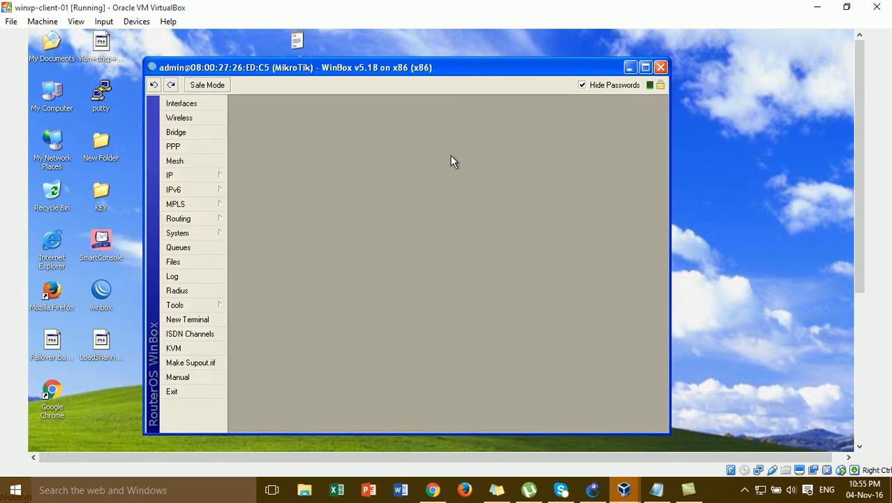
# Glance at the GNS3 topology, then return to WinBox and bring up the IP menu
pyautogui.click(592, 489)
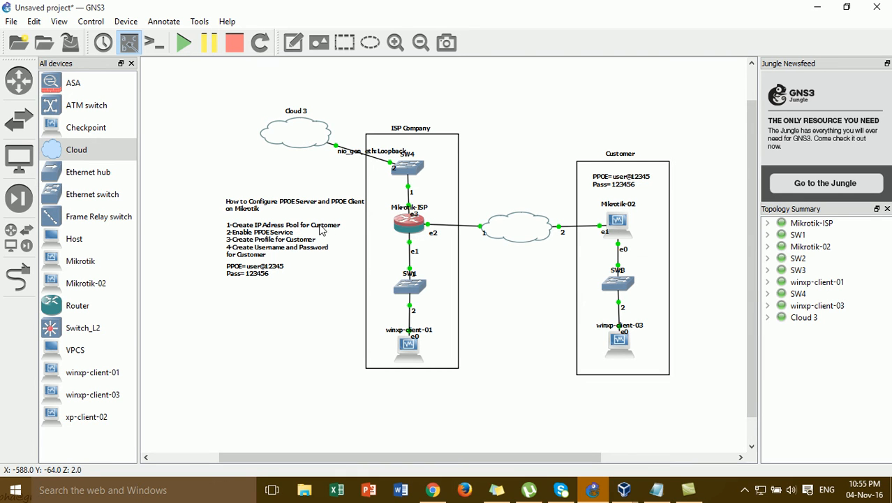
pyautogui.moveTo(651, 494)
pyautogui.click(463, 422)
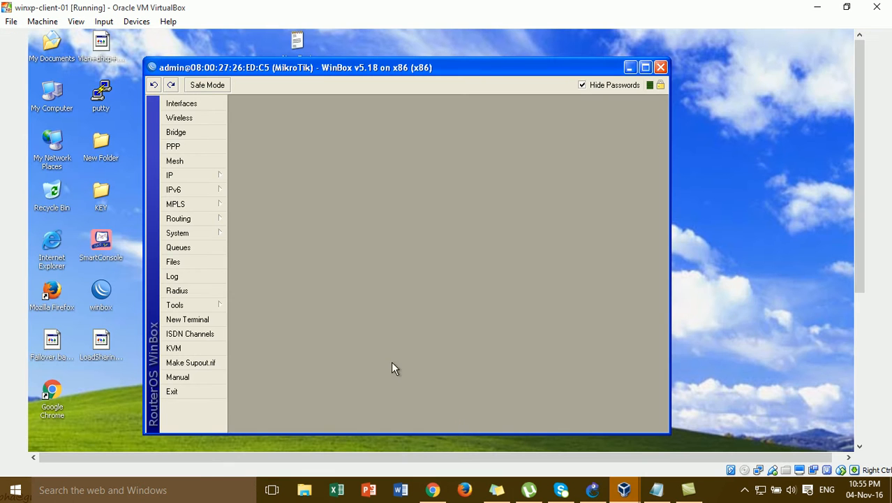
pyautogui.click(212, 176)
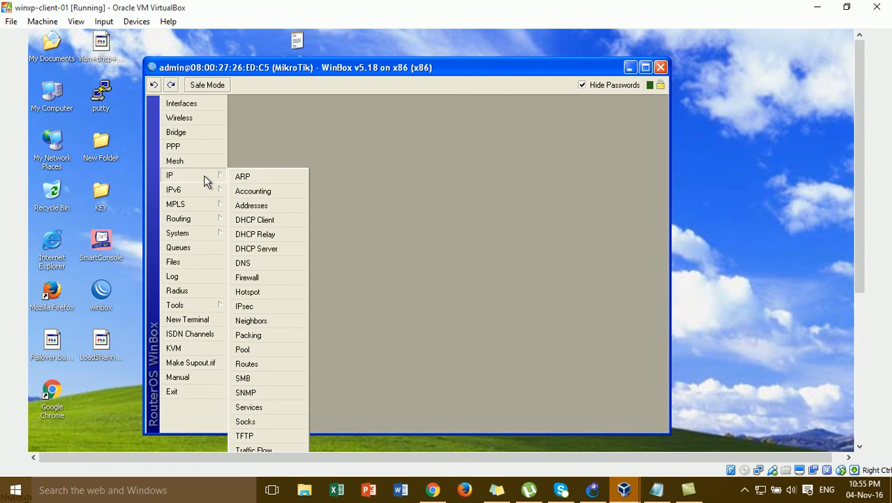
# Add a new IP pool and name it Customer_Pool
pyautogui.click(268, 349)
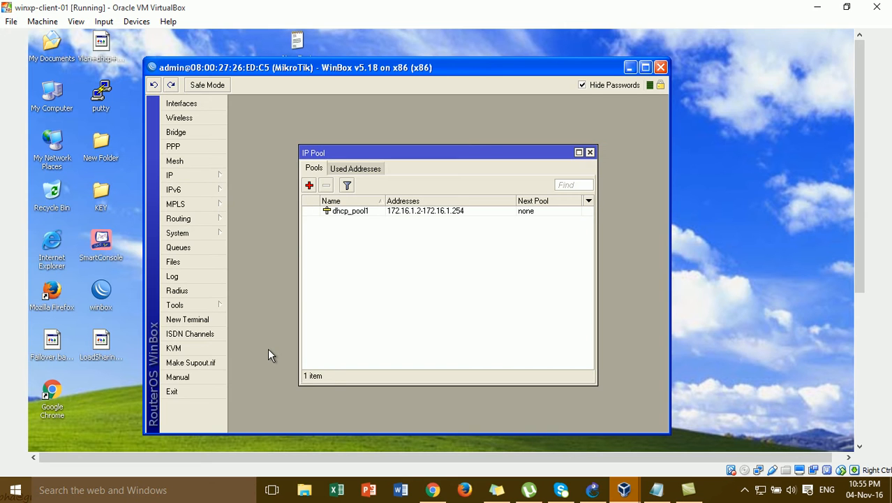
pyautogui.click(309, 185)
pyautogui.click(449, 281)
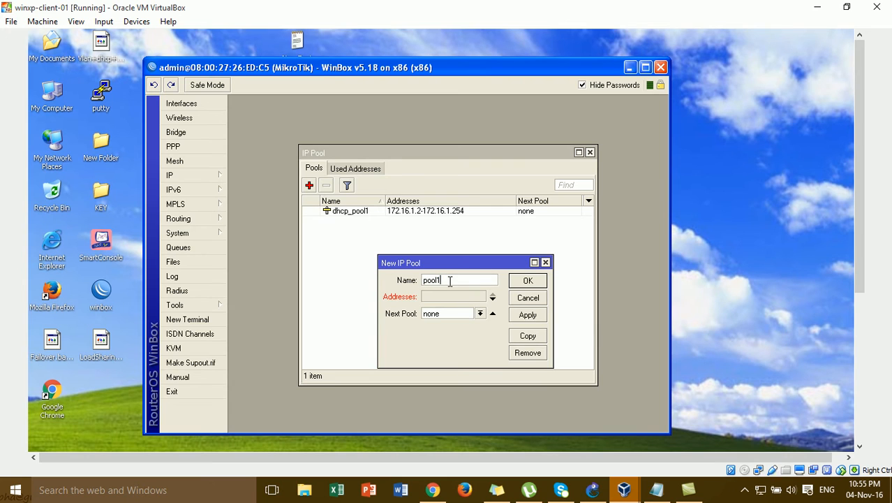
pyautogui.press('BackSpace')
pyautogui.press('BackSpace')
pyautogui.press('BackSpace')
pyautogui.press('BackSpace')
pyautogui.press('BackSpace')
pyautogui.write('C')
pyautogui.press('BackSpace')
pyautogui.press('BackSpace')
pyautogui.write('ust')
# Give Customer_Pool the range 192.168.20.10-192.168.20.15, save it, and check it in the pool list
pyautogui.click(470, 298)
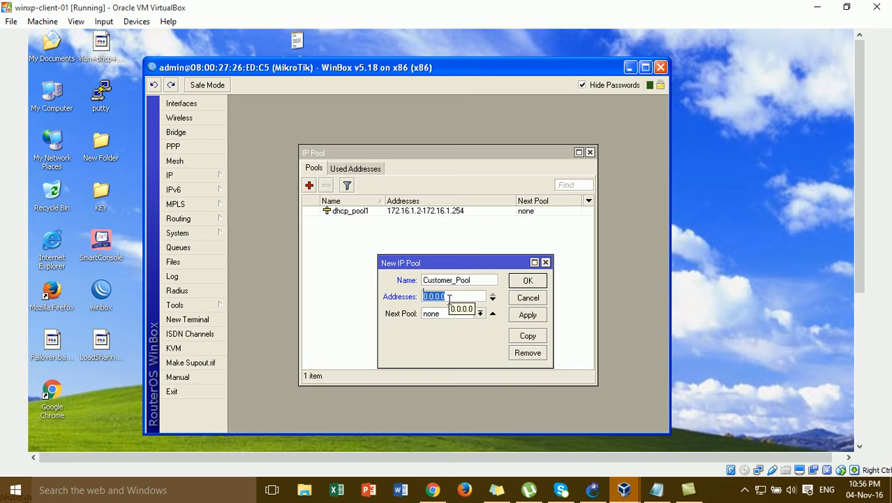
pyautogui.write('192.168.20.')
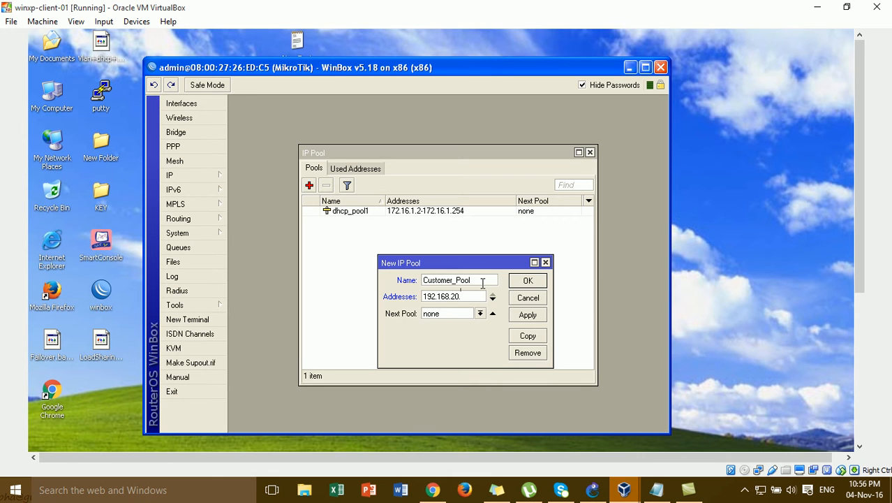
pyautogui.write('10-192.168.20.15')
pyautogui.click(527, 315)
pyautogui.click(528, 282)
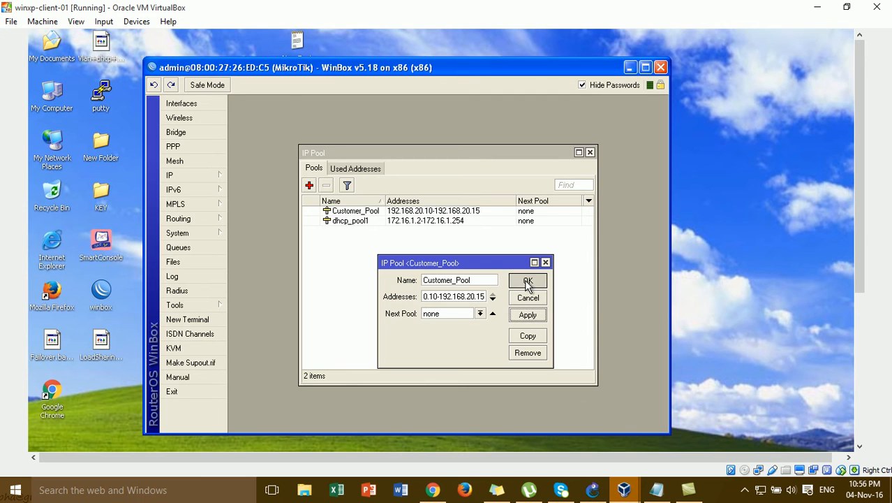
pyautogui.click(378, 210)
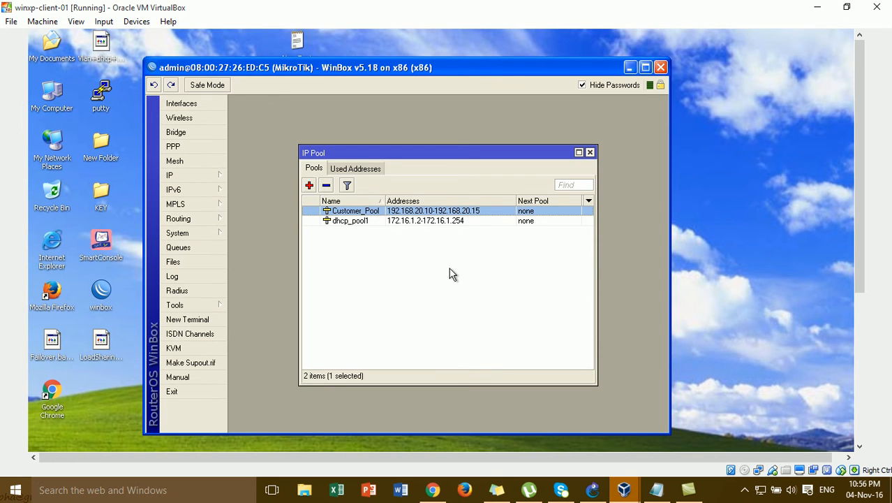
pyautogui.click(480, 309)
pyautogui.click(592, 489)
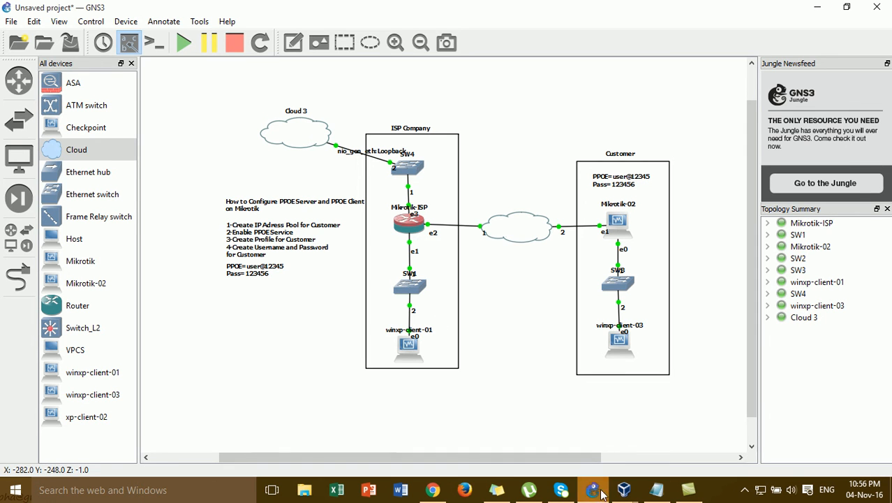
# Back in WinBox, close the IP Pool list and start a new PPPoE server service
pyautogui.moveTo(597, 491)
pyautogui.click(479, 460)
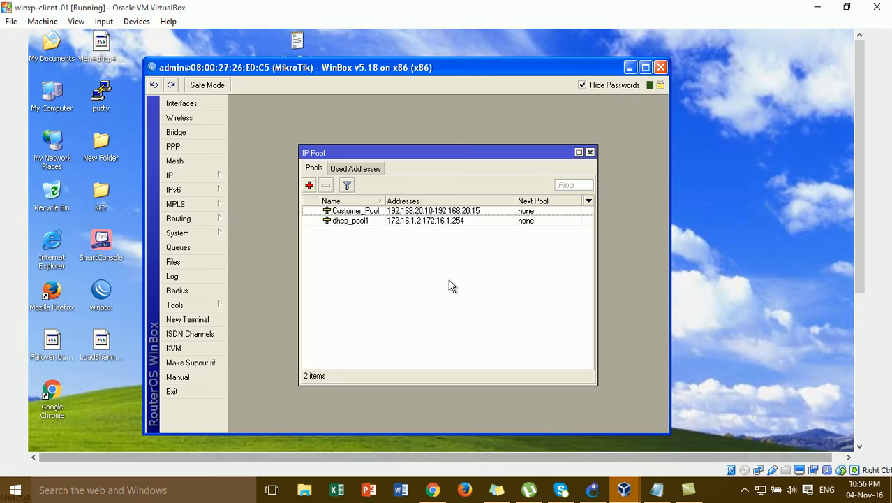
pyautogui.click(590, 152)
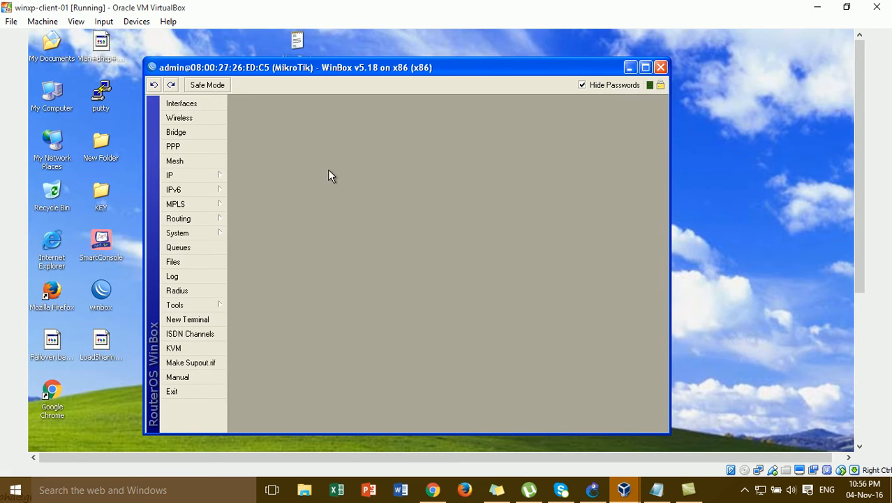
pyautogui.click(194, 147)
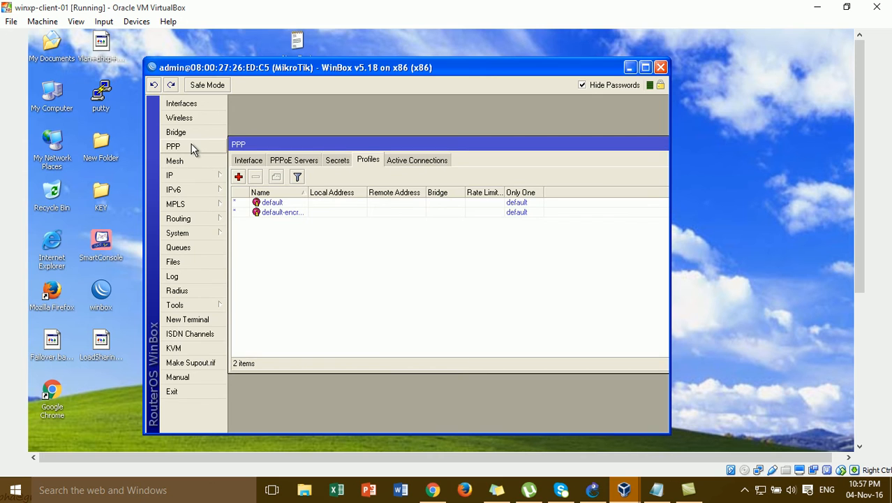
pyautogui.click(291, 167)
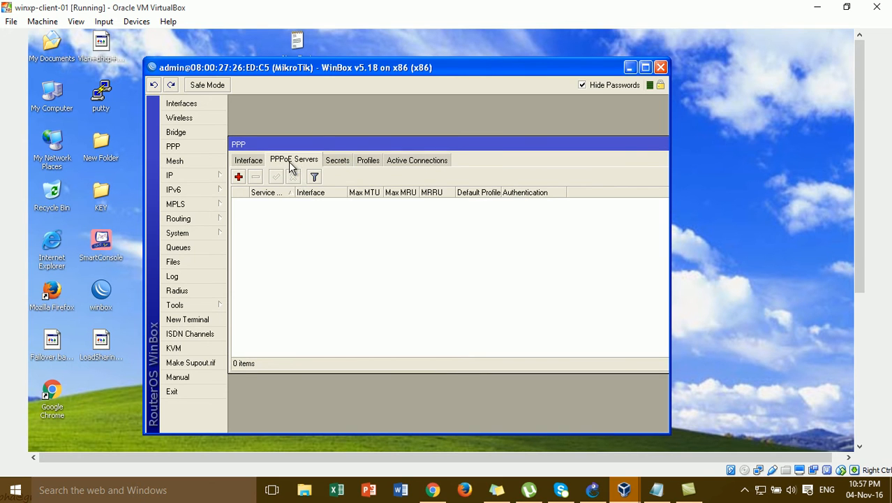
pyautogui.click(239, 177)
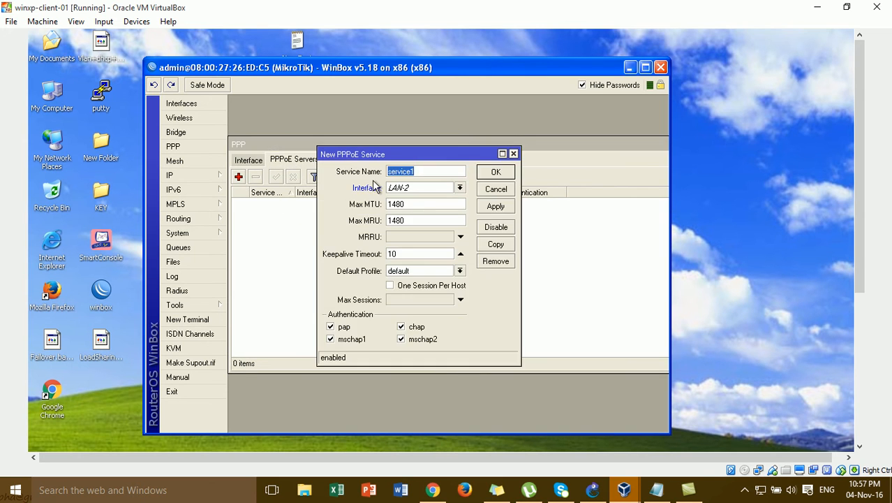
# Keep the service name service1, bind it to WLAN, and show the interface list
pyautogui.click(427, 171)
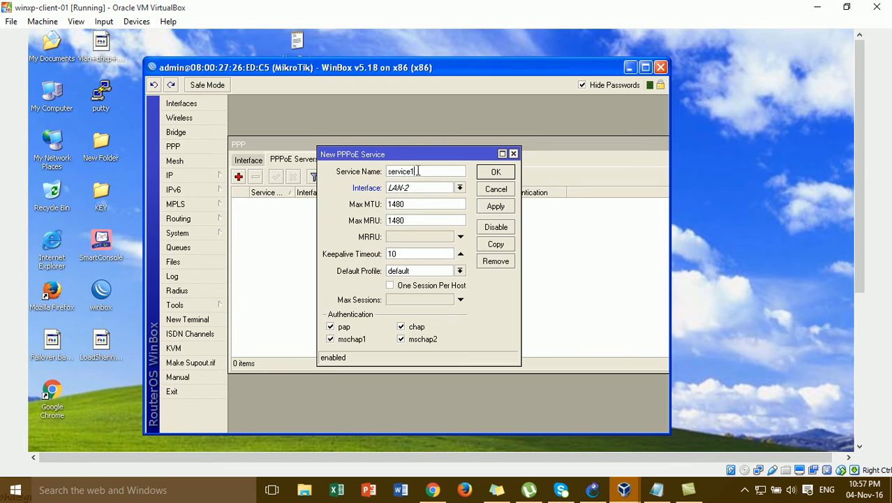
pyautogui.moveTo(418, 171); pyautogui.dragTo(374, 162)
pyautogui.click(420, 170)
pyautogui.click(405, 190)
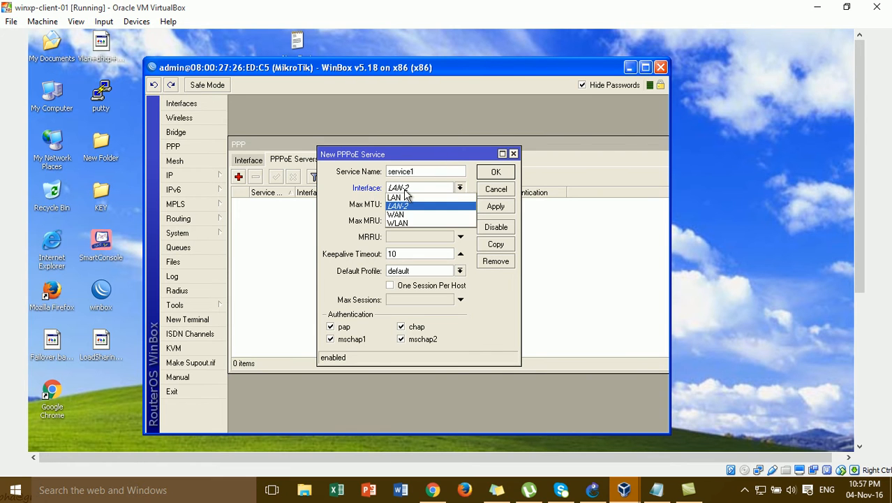
pyautogui.click(412, 223)
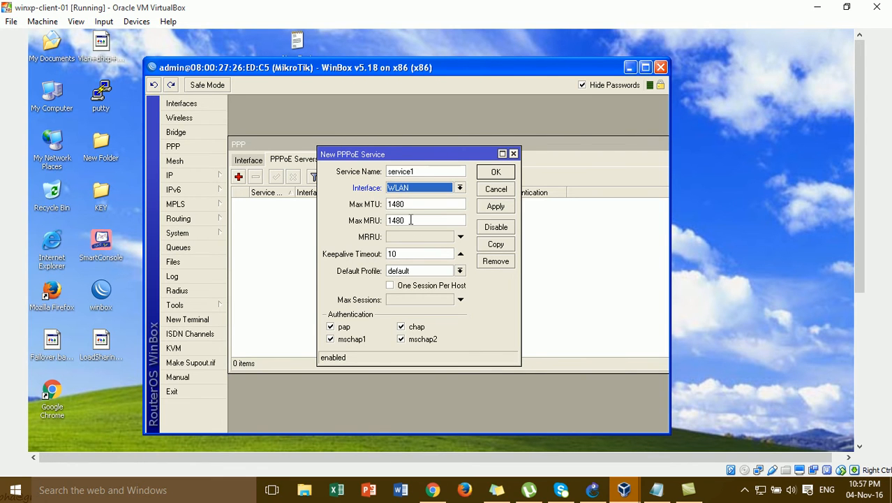
pyautogui.click(199, 108)
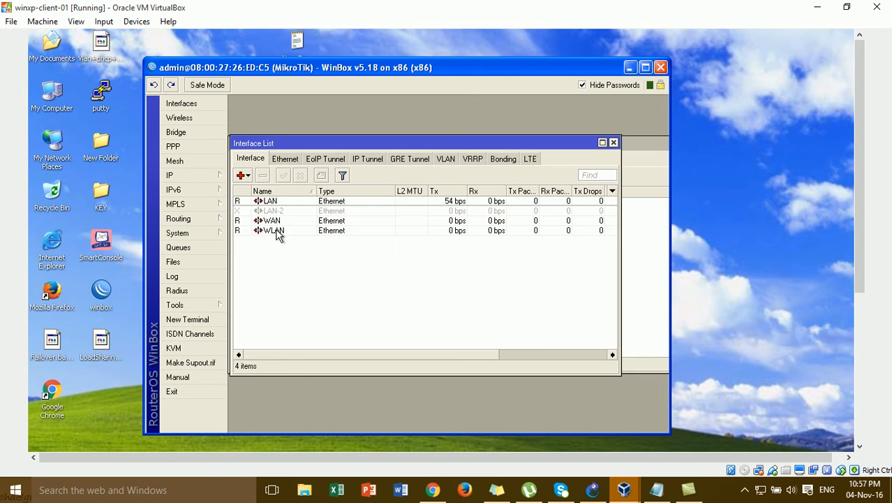
# Verify WLAN carries 192.168.20.1/24 and that Customer_Pool exists, then close those lists
pyautogui.click(277, 233)
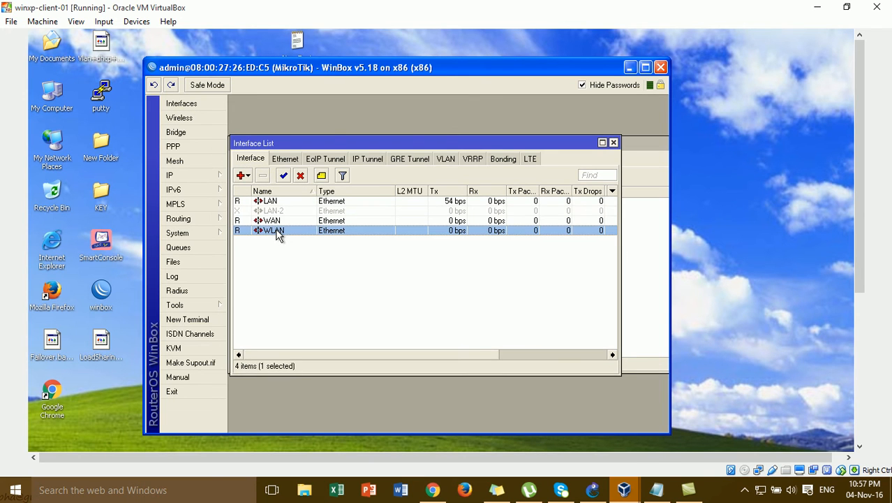
pyautogui.click(215, 182)
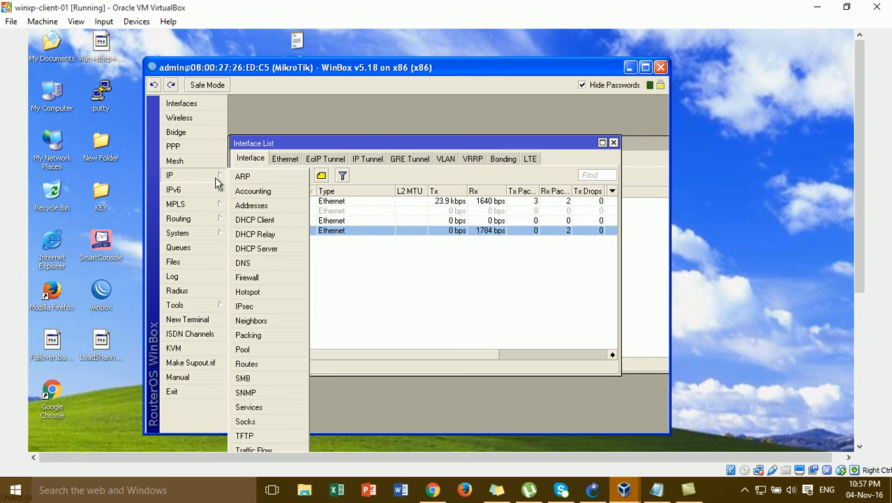
pyautogui.click(251, 206)
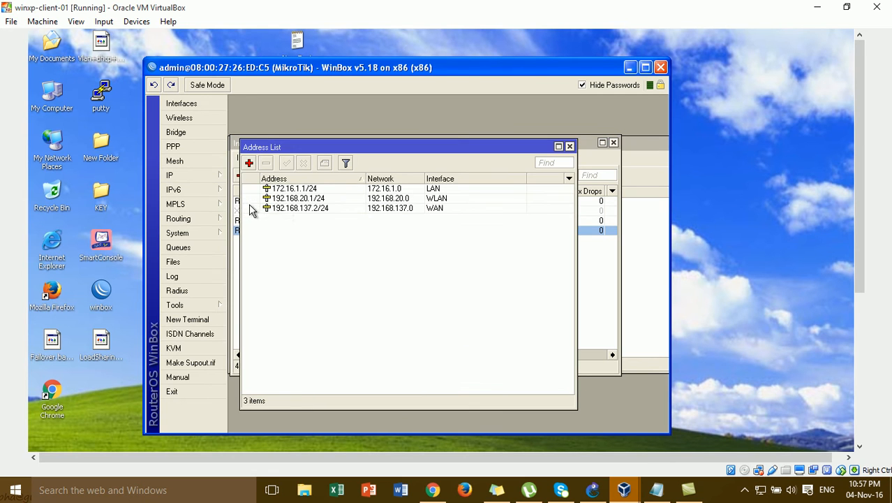
pyautogui.click(290, 199)
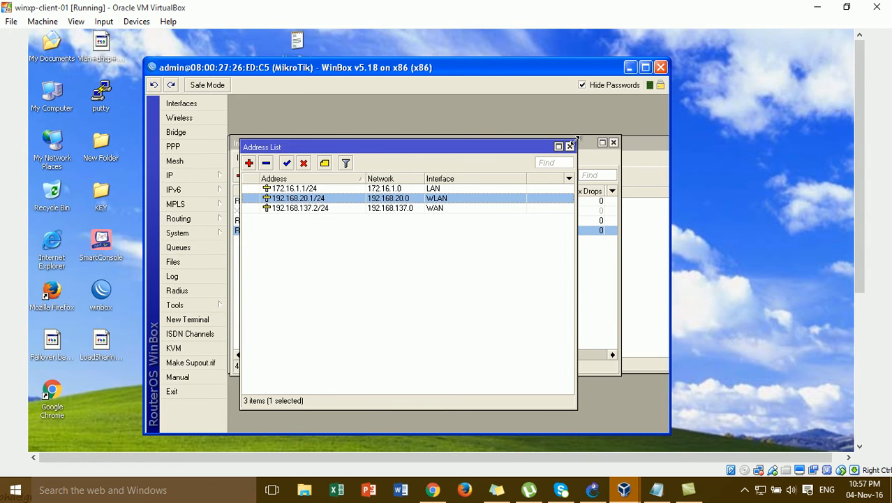
pyautogui.click(569, 146)
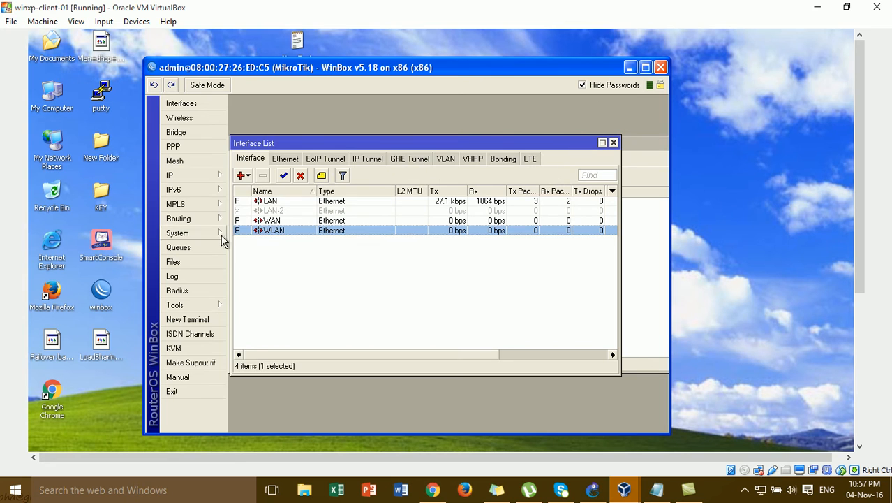
pyautogui.click(186, 178)
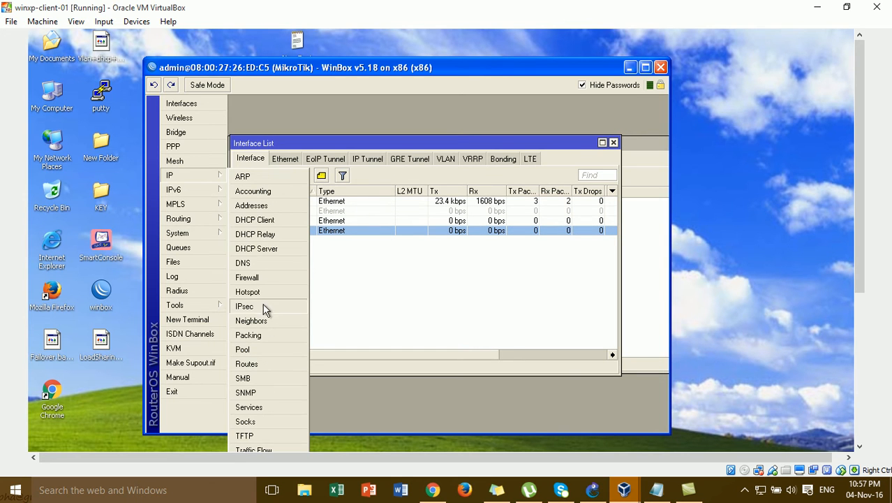
pyautogui.click(264, 349)
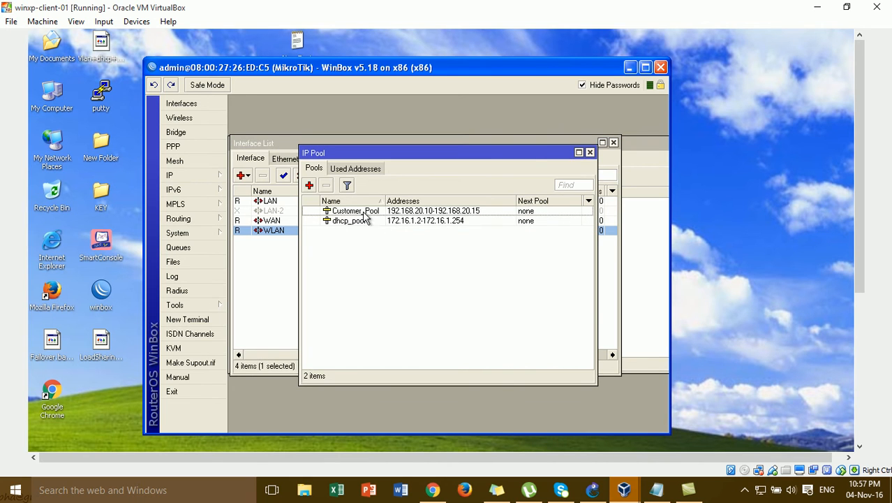
pyautogui.click(403, 211)
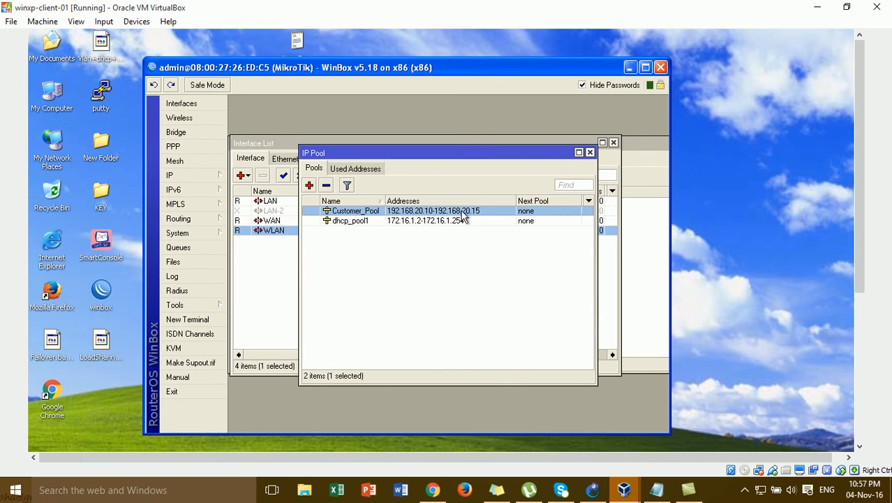
pyautogui.click(590, 152)
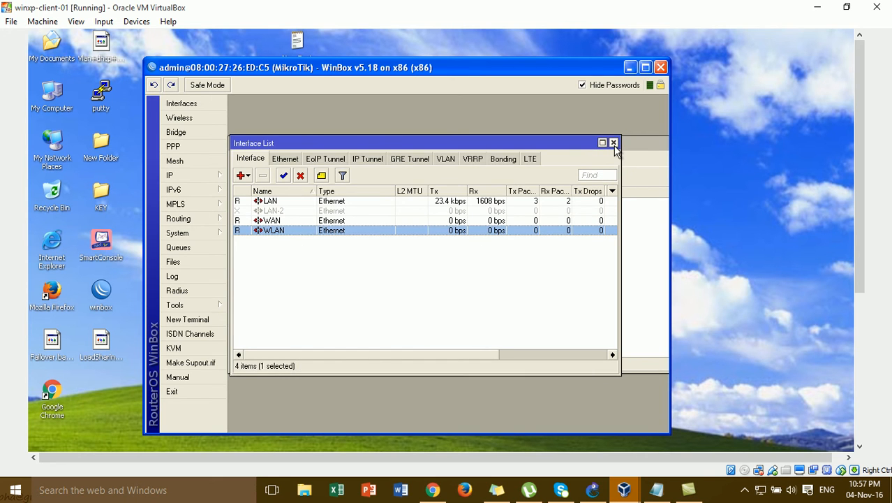
pyautogui.click(613, 143)
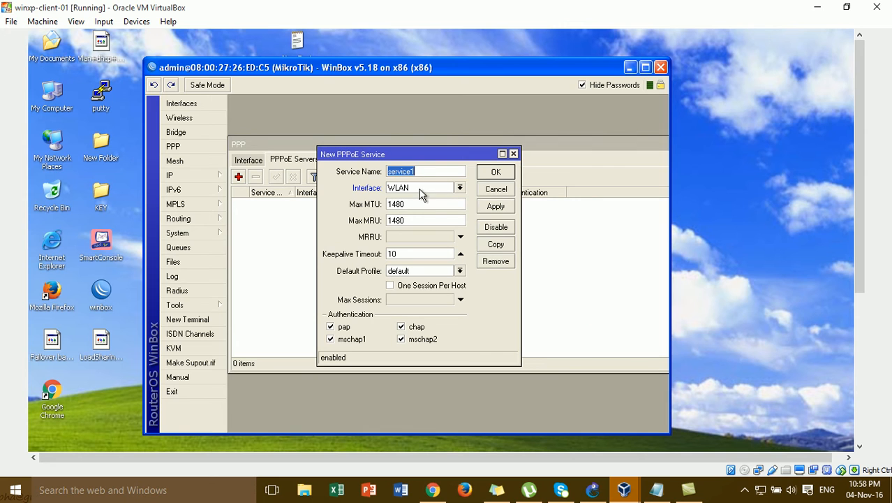
# Save the service1 PPPoE server on WLAN and move to the PPP Profiles list
pyautogui.click(498, 176)
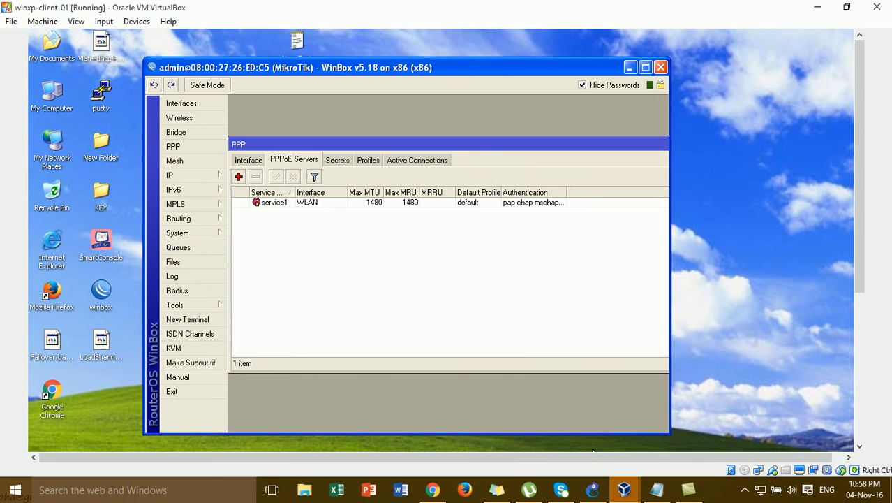
pyautogui.click(601, 490)
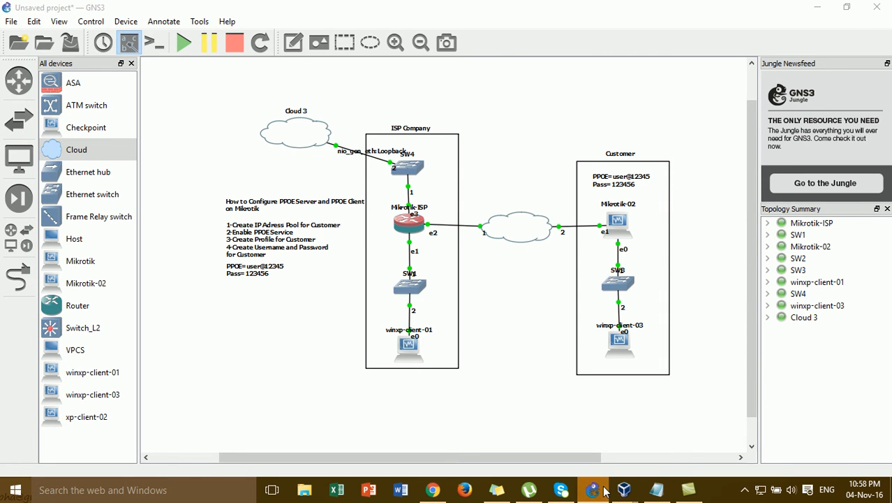
pyautogui.click(605, 491)
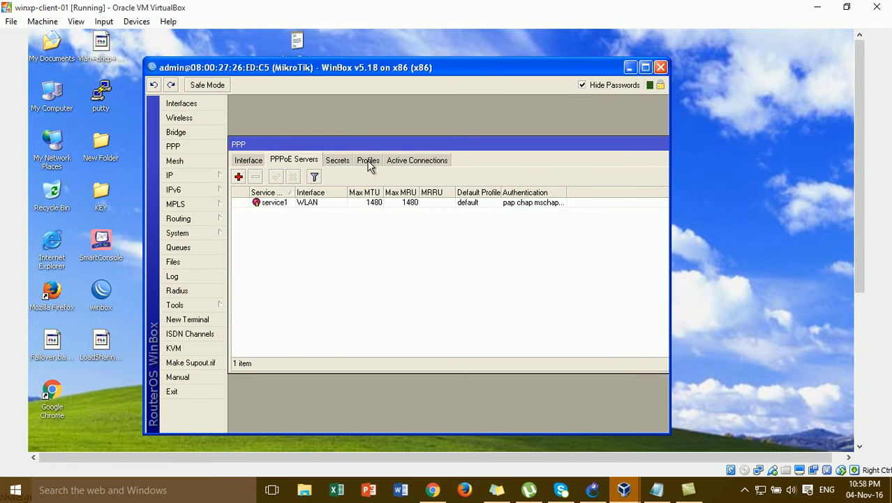
pyautogui.click(368, 163)
# Add a new PPP profile named Customer_Profile
pyautogui.click(239, 176)
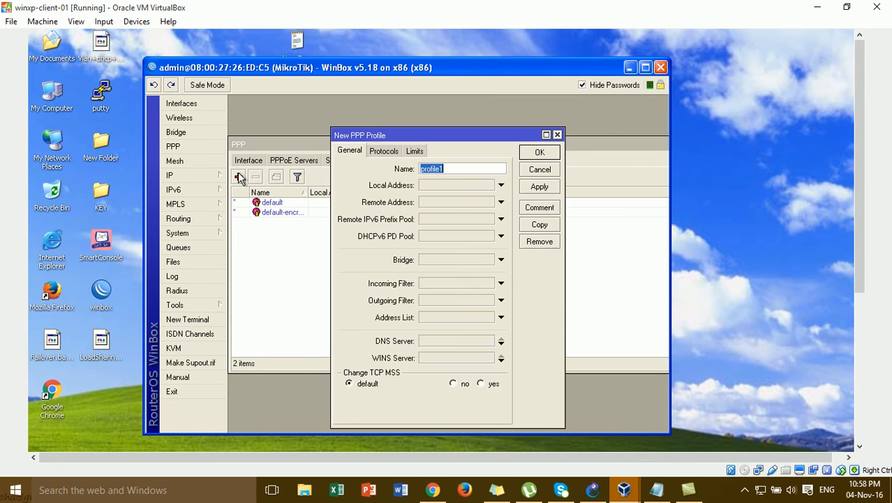
pyautogui.click(449, 171)
pyautogui.press('BackSpace')
pyautogui.press('BackSpace')
pyautogui.press('BackSpace')
pyautogui.press('BackSpace')
pyautogui.press('BackSpace')
pyautogui.press('BackSpace')
pyautogui.press('BackSpace')
pyautogui.write('Customer_P')
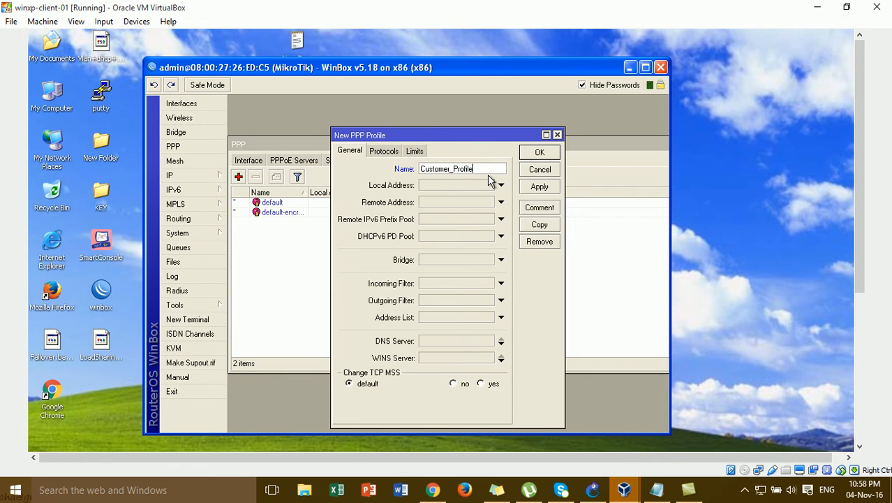
# Set Customer_Profile's local and remote addresses to Customer_Pool and save it
pyautogui.click(460, 185)
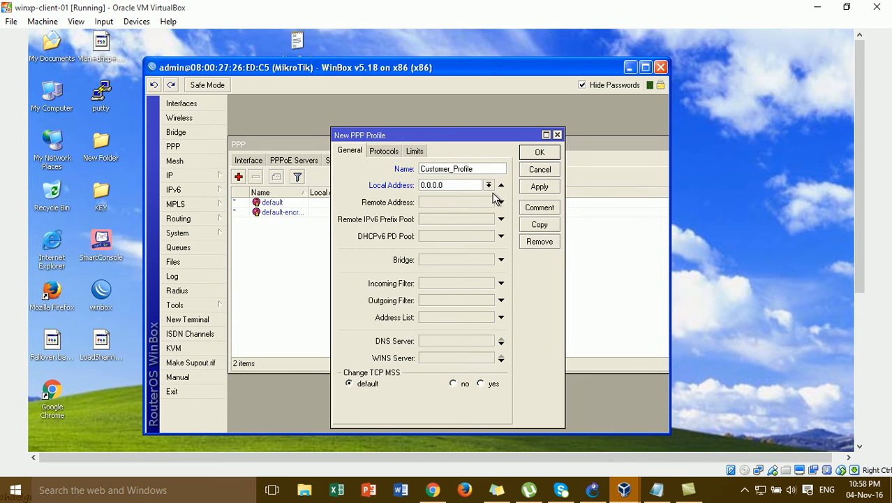
pyautogui.click(489, 186)
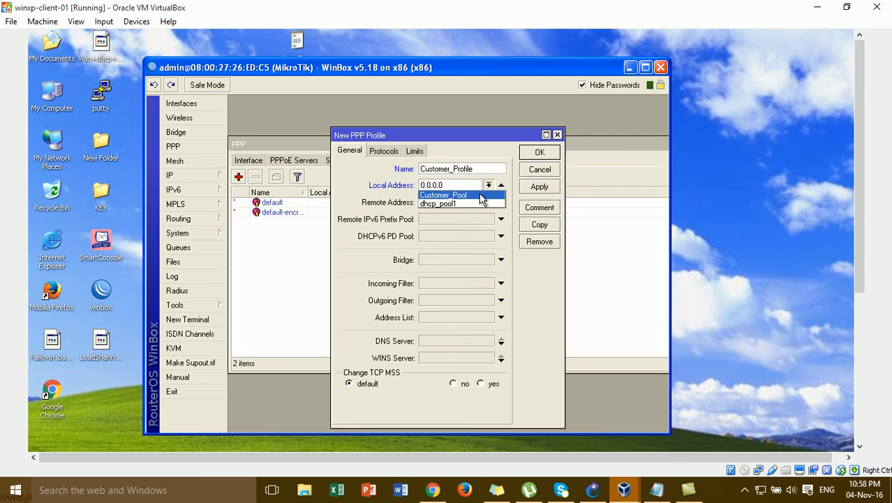
pyautogui.click(480, 195)
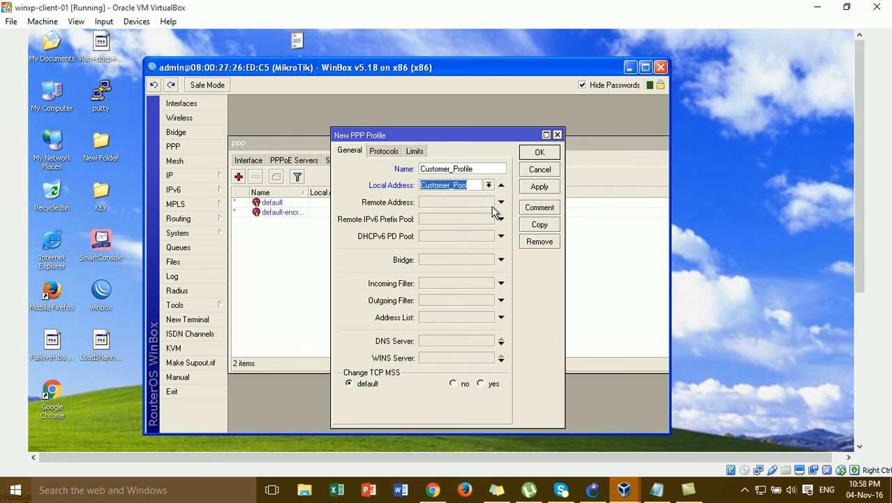
pyautogui.click(492, 206)
pyautogui.click(491, 207)
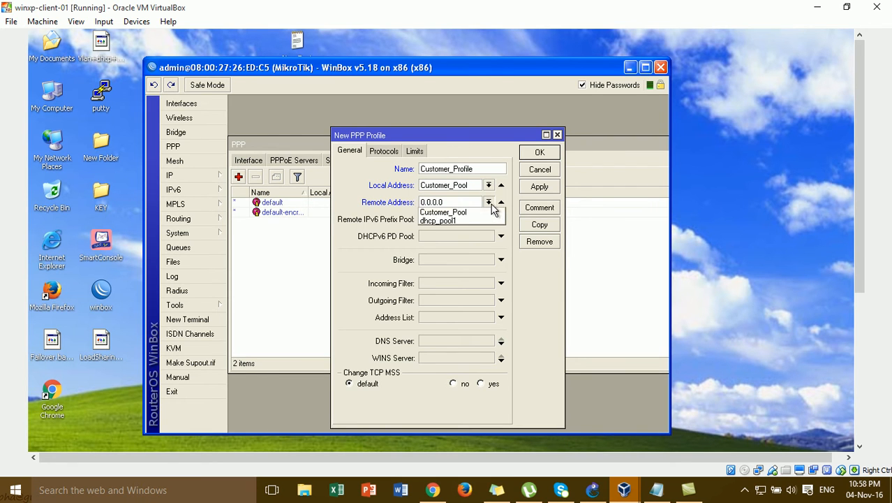
pyautogui.click(482, 212)
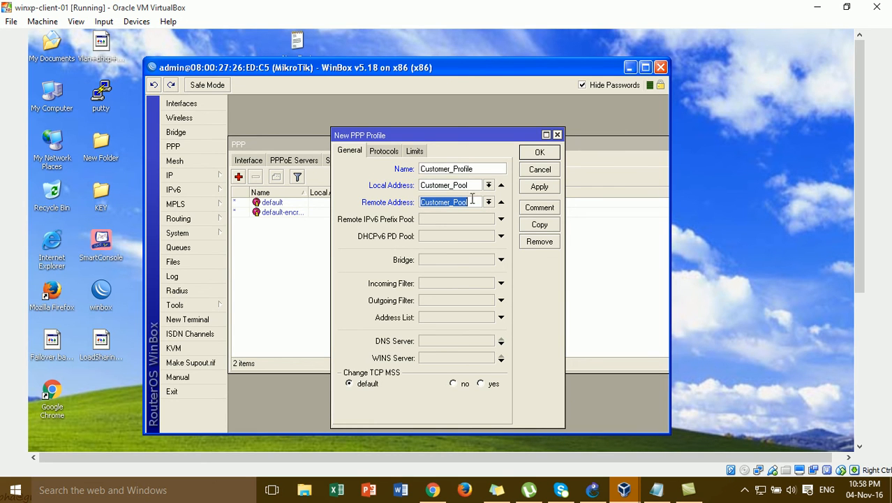
pyautogui.click(536, 189)
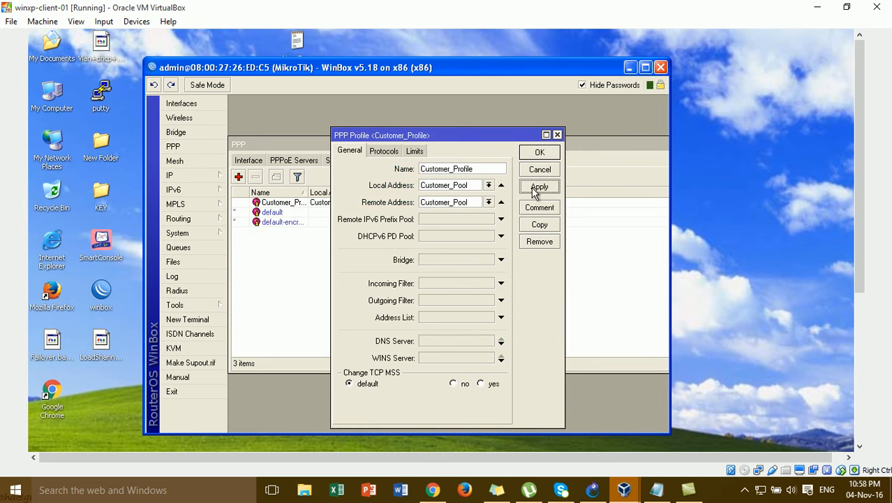
pyautogui.click(538, 152)
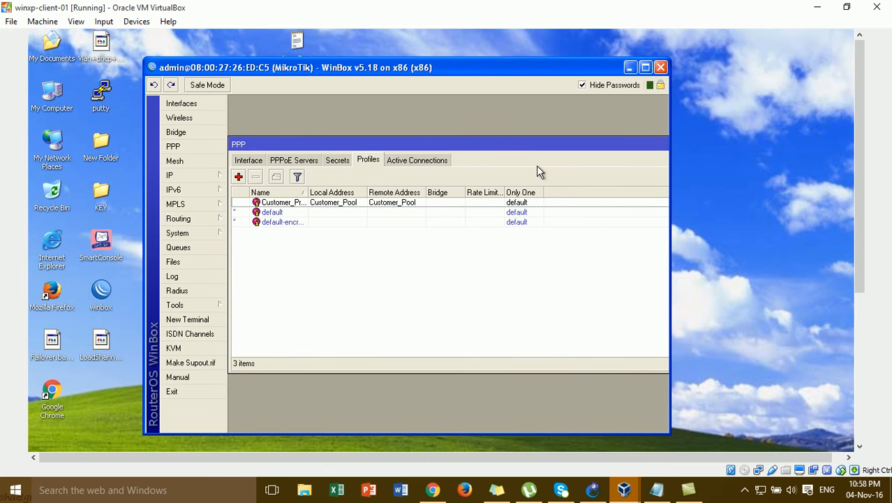
pyautogui.click(599, 491)
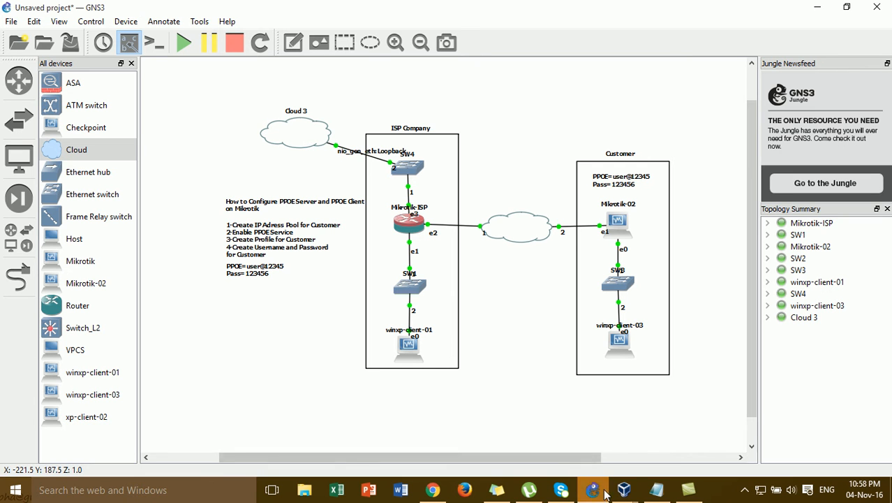
pyautogui.moveTo(614, 492)
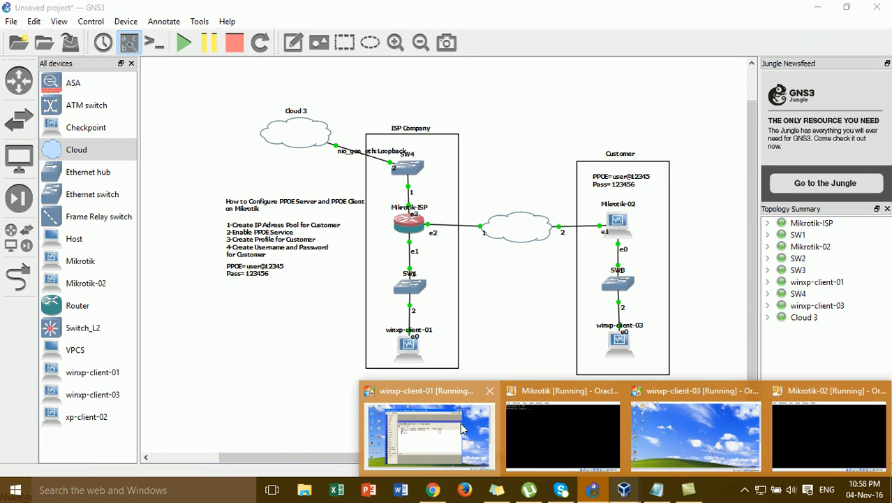
pyautogui.click(460, 422)
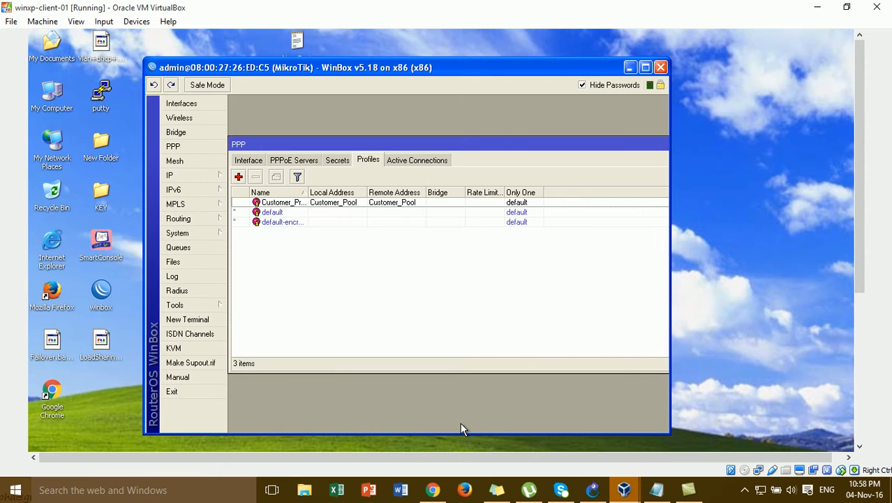
# Add a PPP secret with the customer's PPPoE username and password, assigned Customer_Profile
pyautogui.click(340, 163)
pyautogui.click(239, 176)
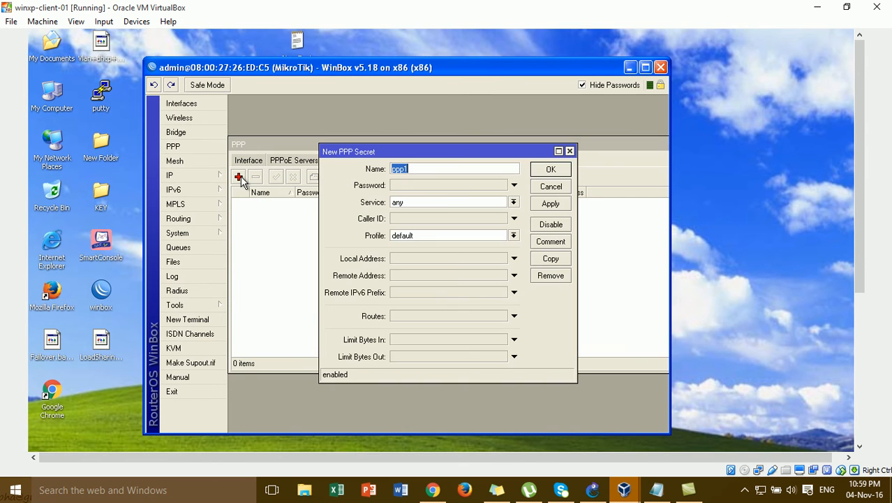
pyautogui.click(438, 165)
pyautogui.press('BackSpace')
pyautogui.press('BackSpace')
pyautogui.press('BackSpace')
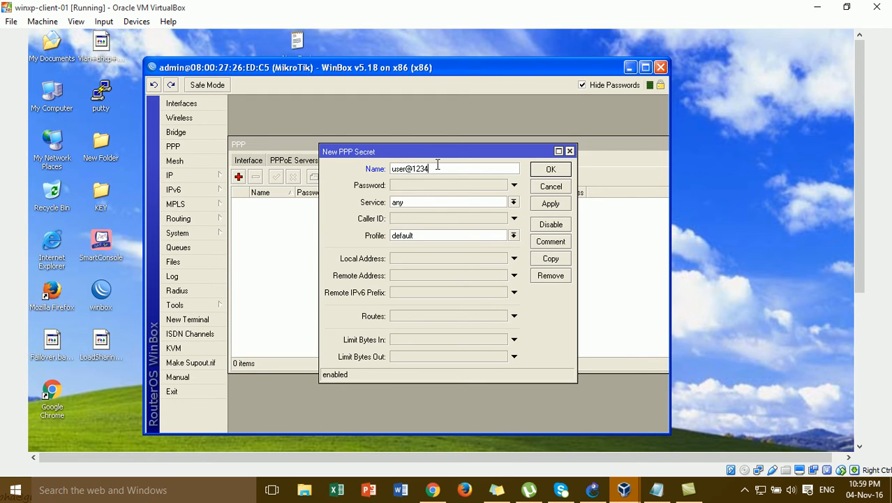
pyautogui.click(437, 184)
pyautogui.write('123456')
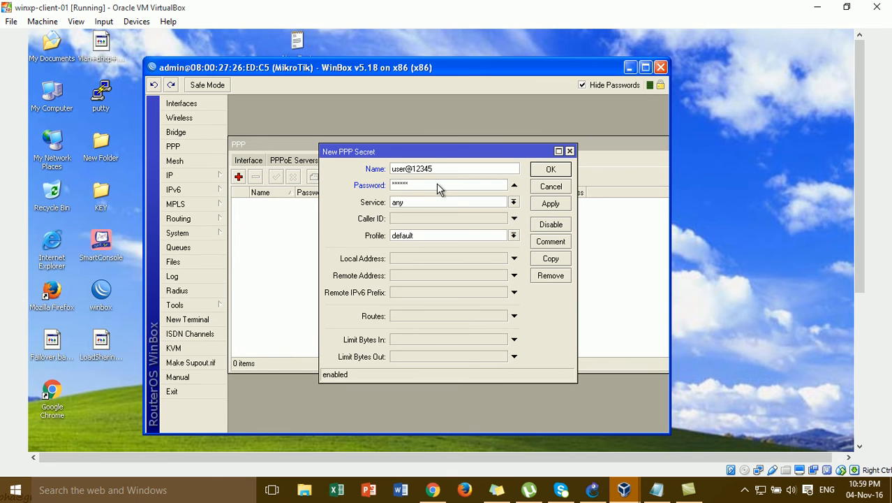
pyautogui.click(406, 236)
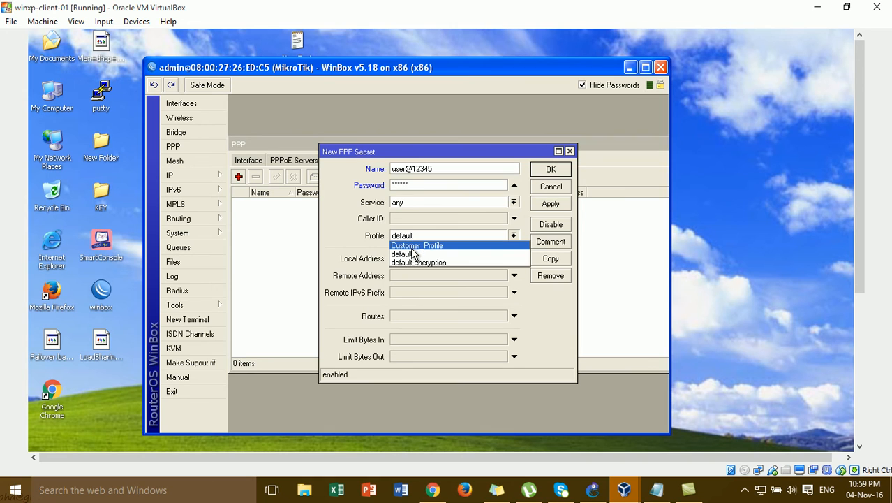
pyautogui.click(413, 245)
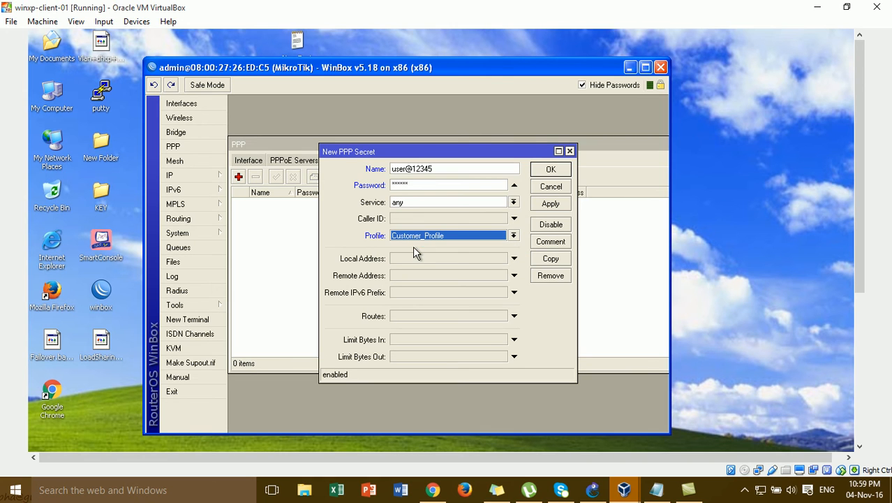
pyautogui.click(550, 208)
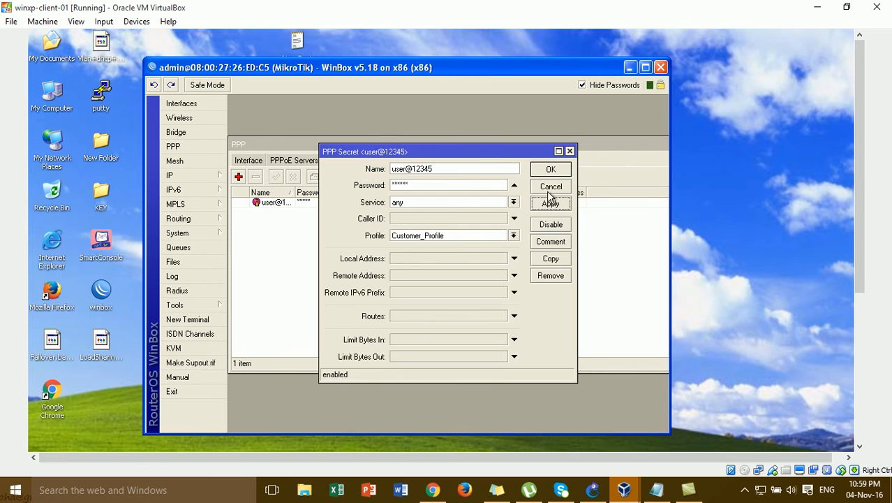
pyautogui.click(550, 173)
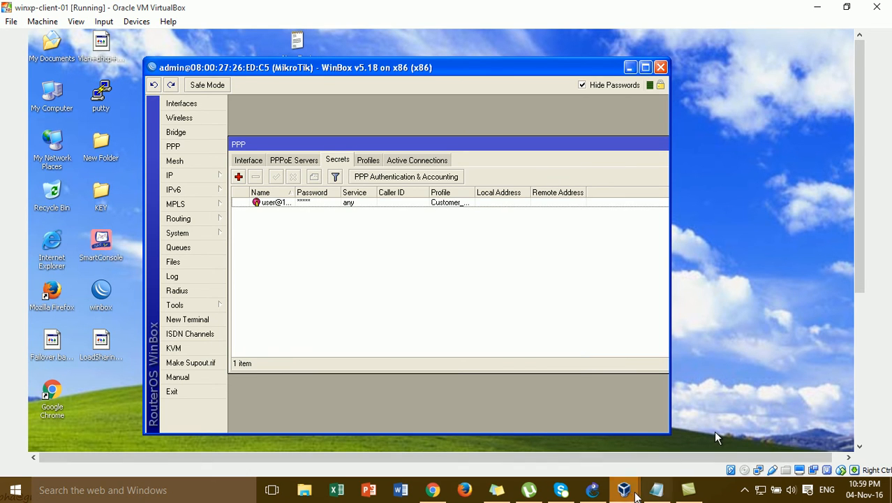
# Look over Mikrotik-02 in the GNS3 topology, then bring the winxp-client-03 VM forward
pyautogui.moveTo(629, 492)
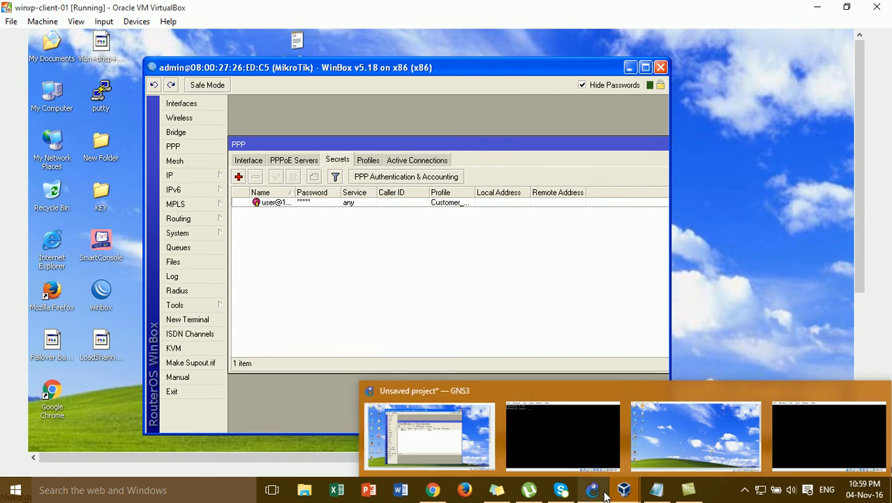
pyautogui.click(593, 489)
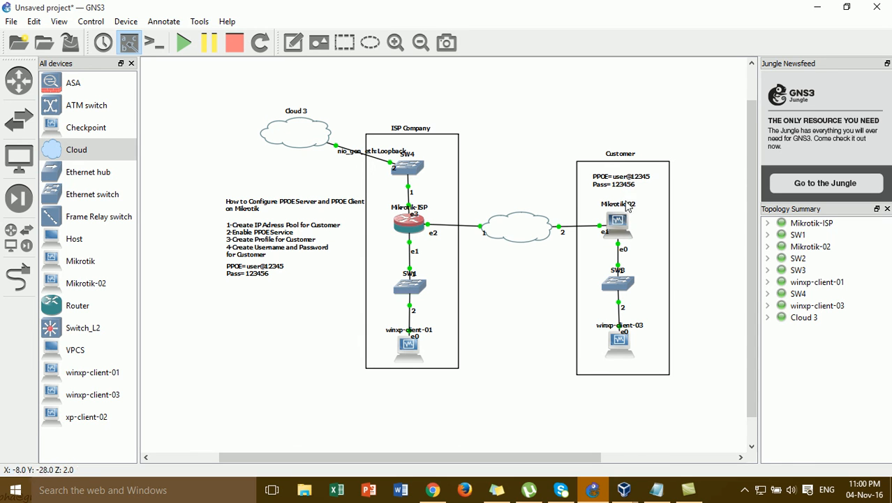
pyautogui.moveTo(624, 221)
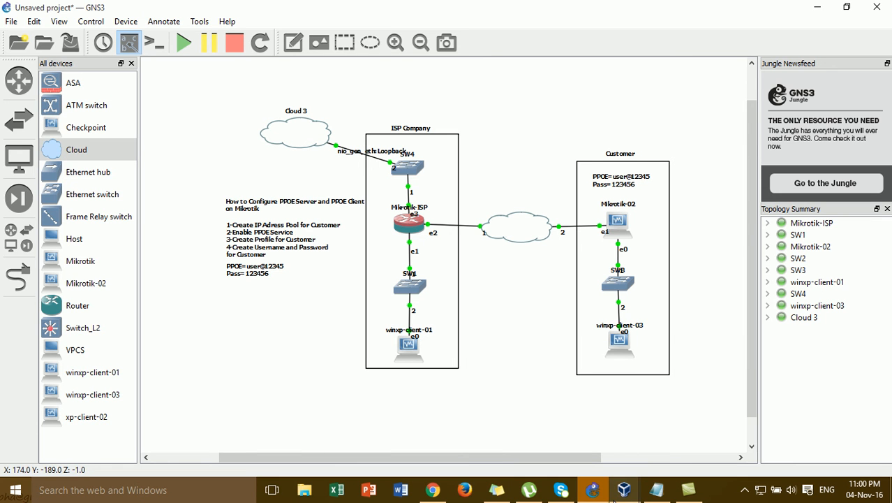
pyautogui.moveTo(613, 500)
pyautogui.click(695, 433)
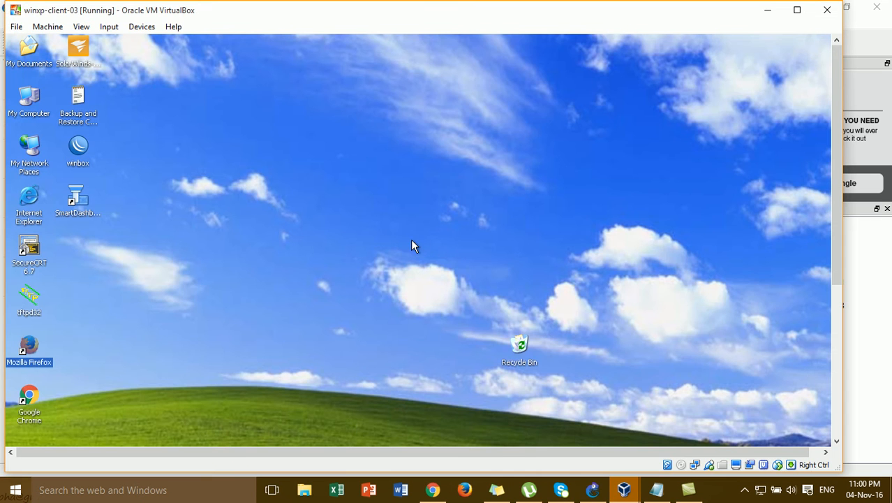
# Launch WinBox on winxp-client-03, log in as admin to 192.168.10.254, and dismiss the welcome notice
pyautogui.click(335, 240)
pyautogui.doubleClick(74, 146)
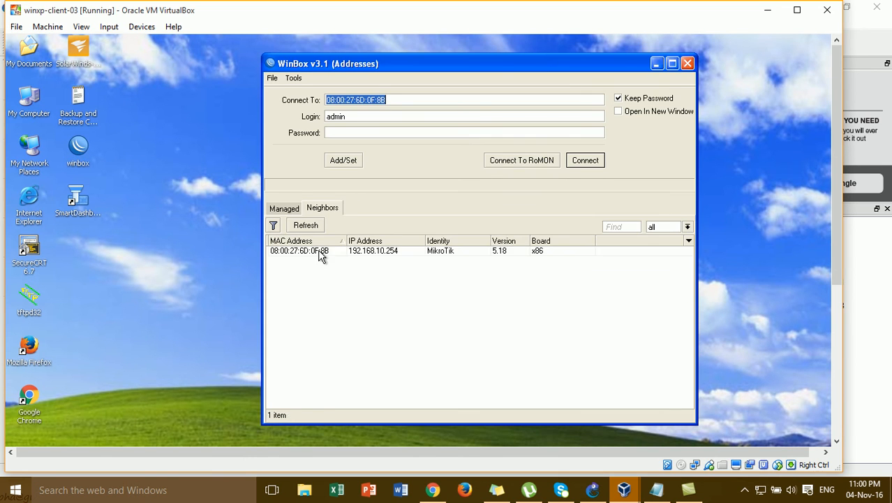
pyautogui.click(321, 251)
pyautogui.click(583, 161)
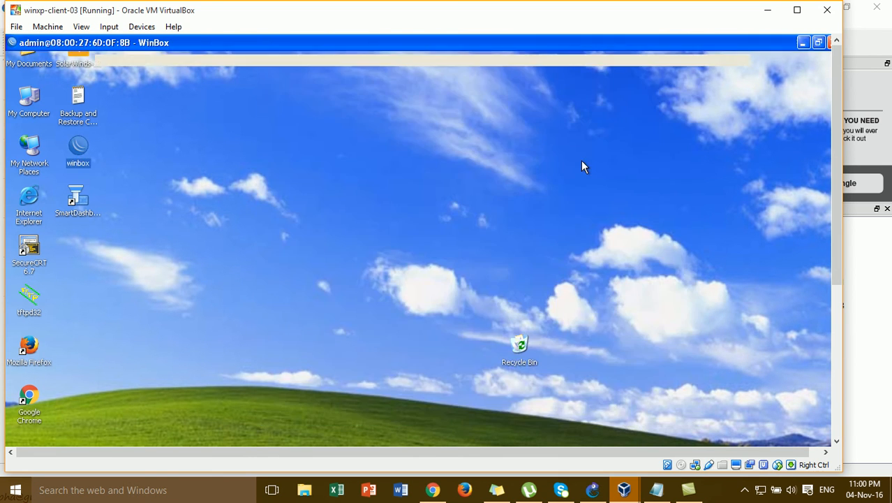
pyautogui.moveTo(522, 261); pyautogui.dragTo(534, 119)
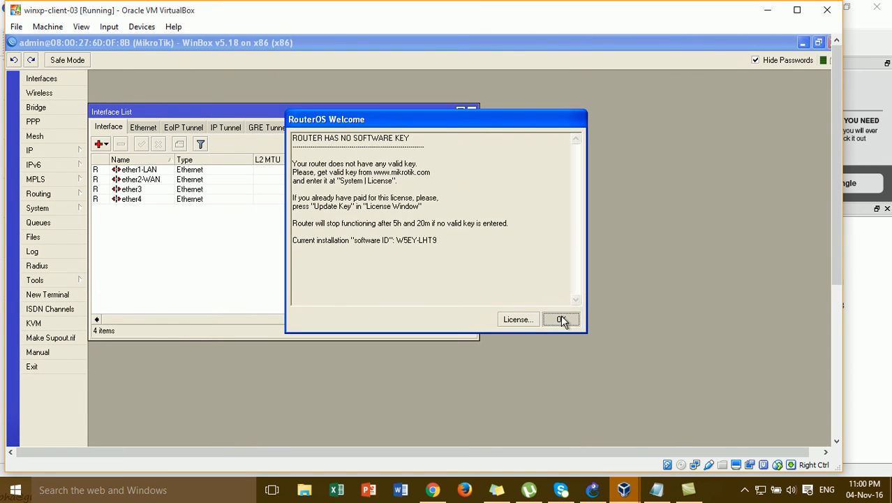
pyautogui.click(562, 319)
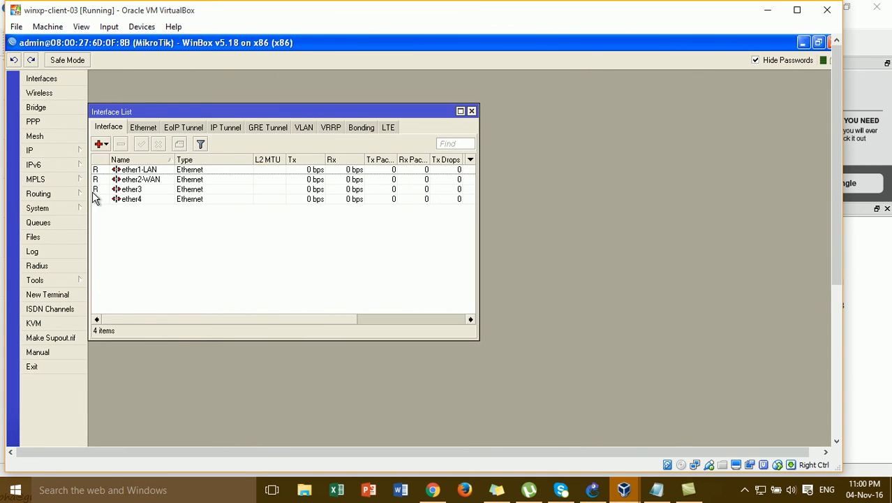
# Show the IP Addresses list and select 192.168.10.254/24 on ether1-LAN
pyautogui.click(79, 152)
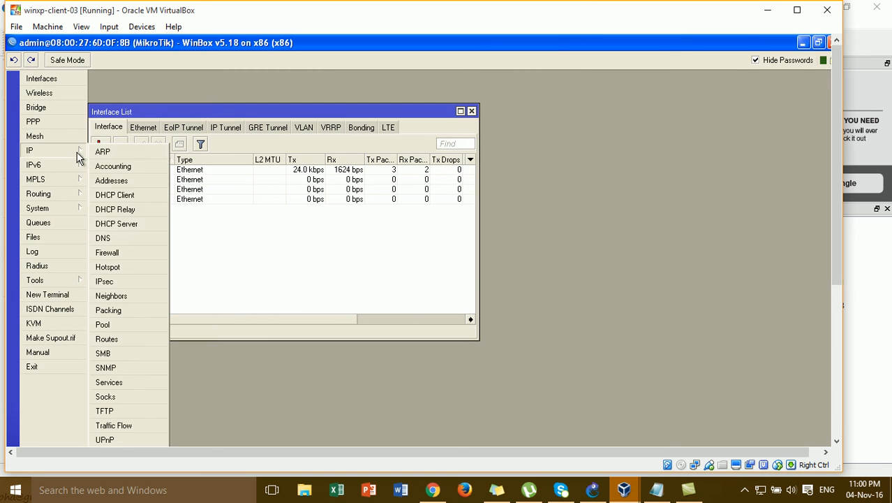
pyautogui.click(126, 182)
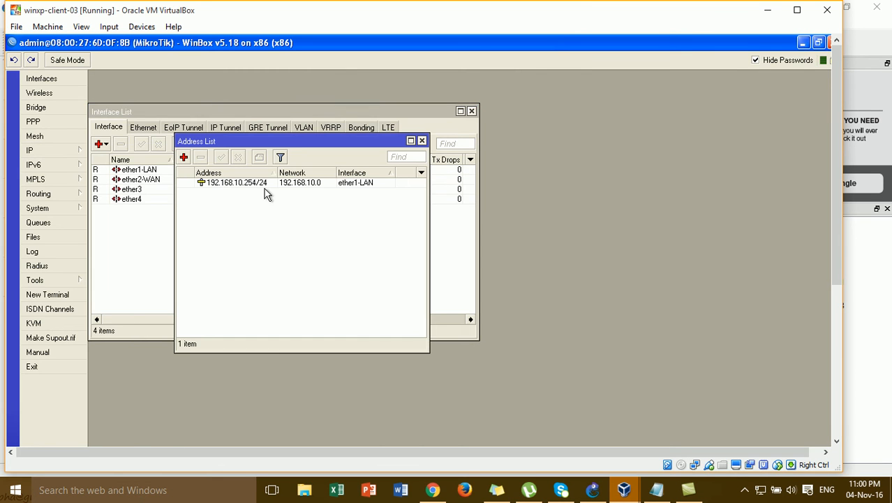
pyautogui.moveTo(299, 148); pyautogui.dragTo(306, 132)
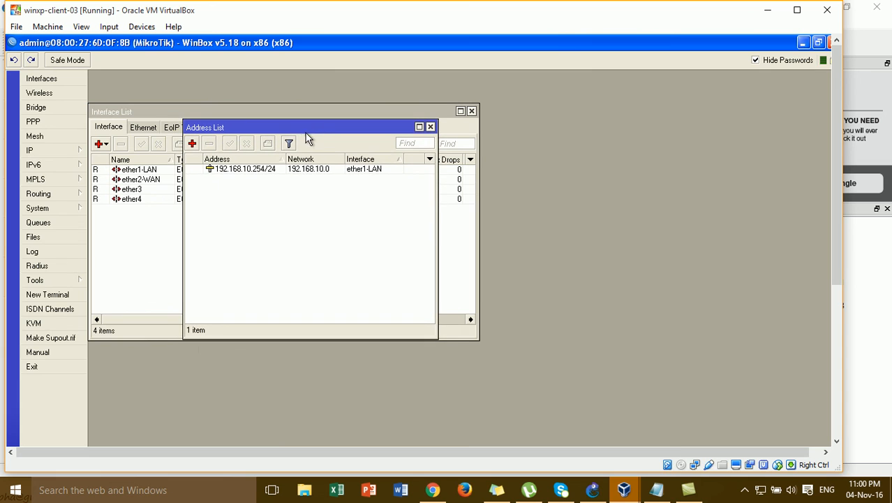
pyautogui.click(267, 171)
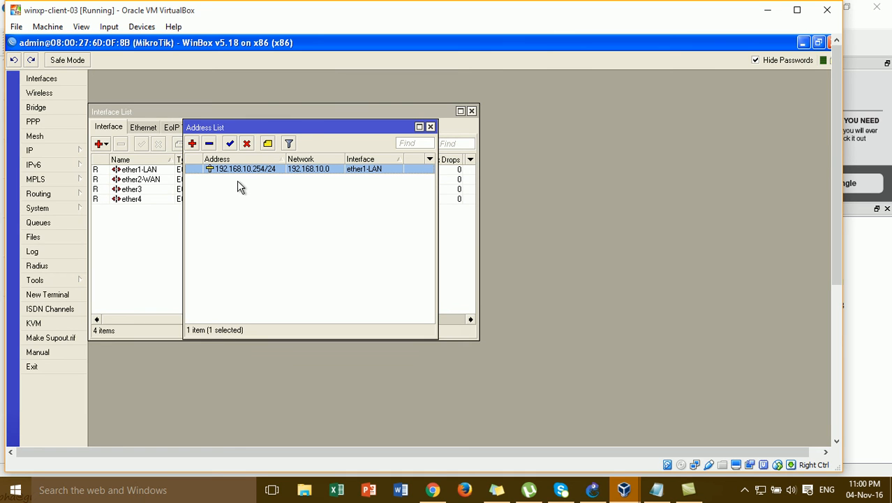
# Create a new PPPoE Client interface running over ether2-WAN
pyautogui.click(105, 145)
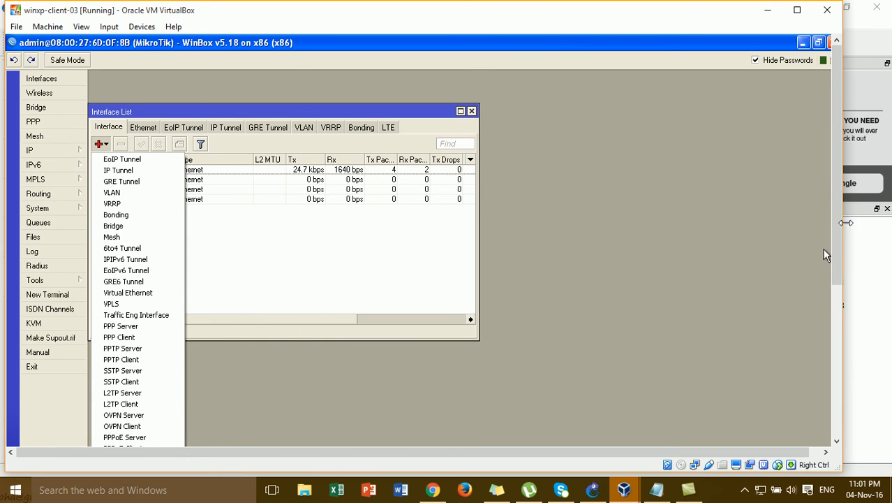
pyautogui.moveTo(838, 230); pyautogui.dragTo(845, 269)
pyautogui.moveTo(824, 178); pyautogui.dragTo(824, 180)
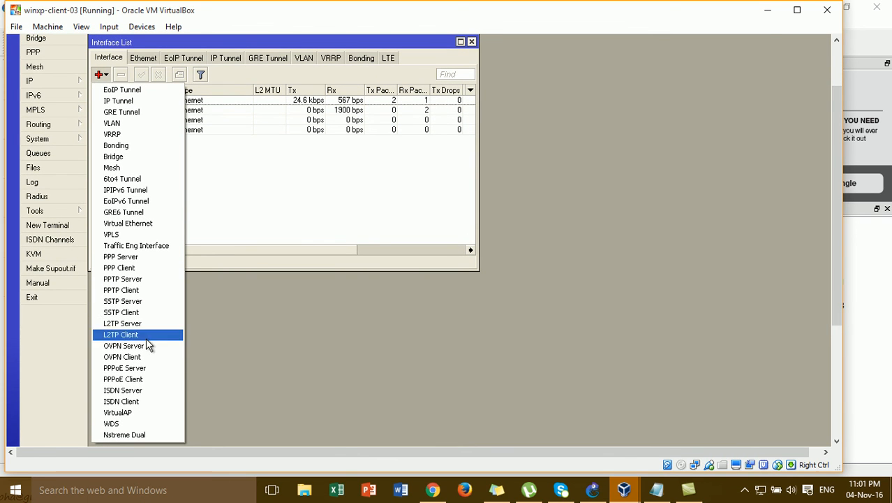
pyautogui.click(138, 380)
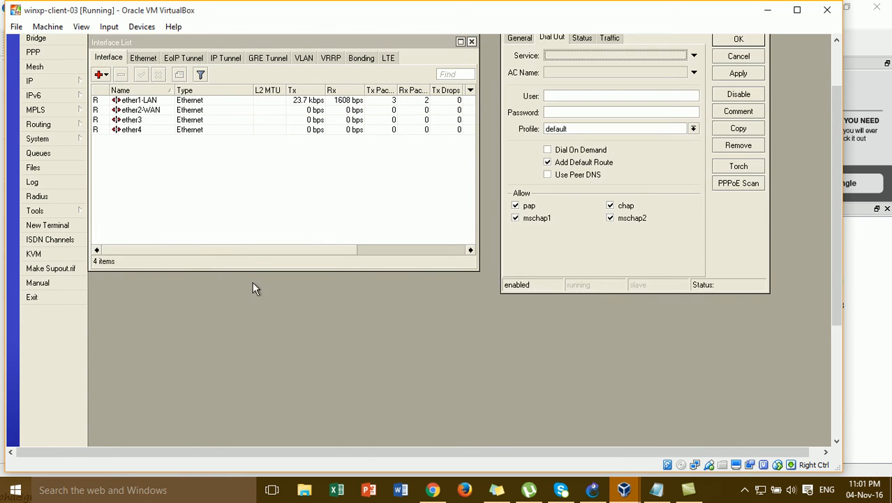
pyautogui.moveTo(833, 155); pyautogui.dragTo(833, 133)
pyautogui.click(523, 83)
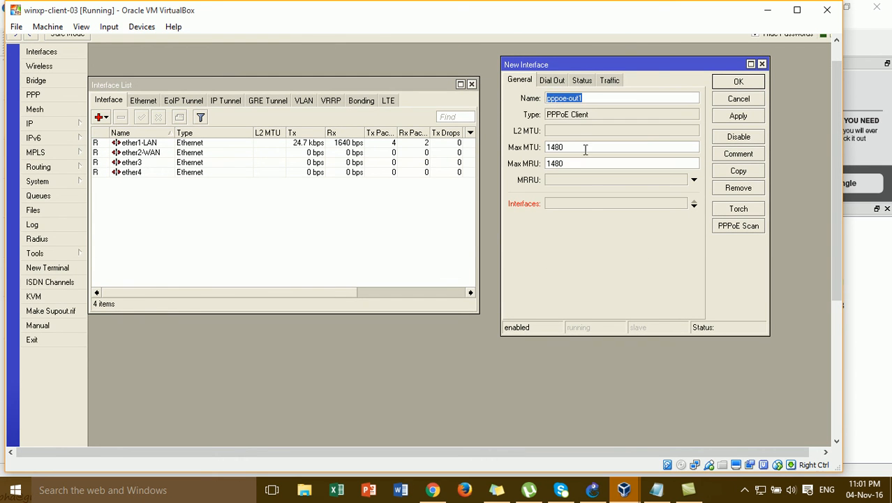
pyautogui.click(587, 203)
pyautogui.click(586, 203)
pyautogui.click(587, 204)
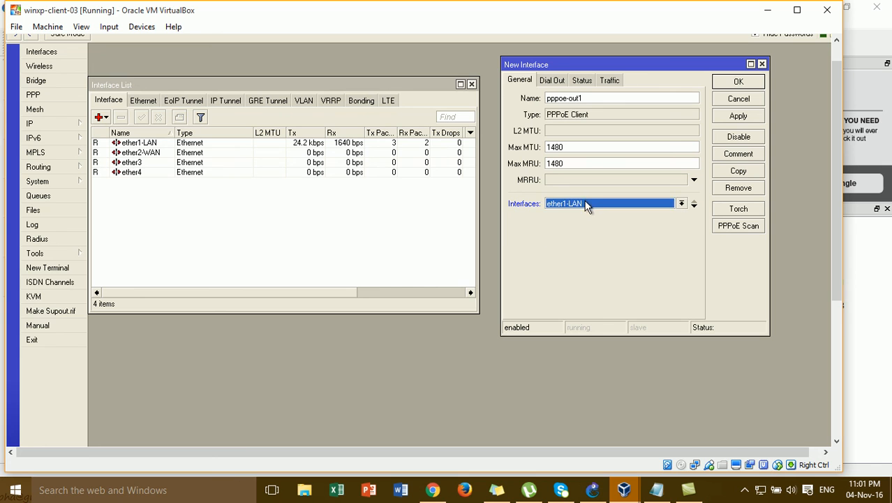
pyautogui.click(586, 203)
pyautogui.click(590, 223)
# Enter the customer's PPPoE user name under Dial Out, then check the noted credentials in GNS3
pyautogui.click(557, 82)
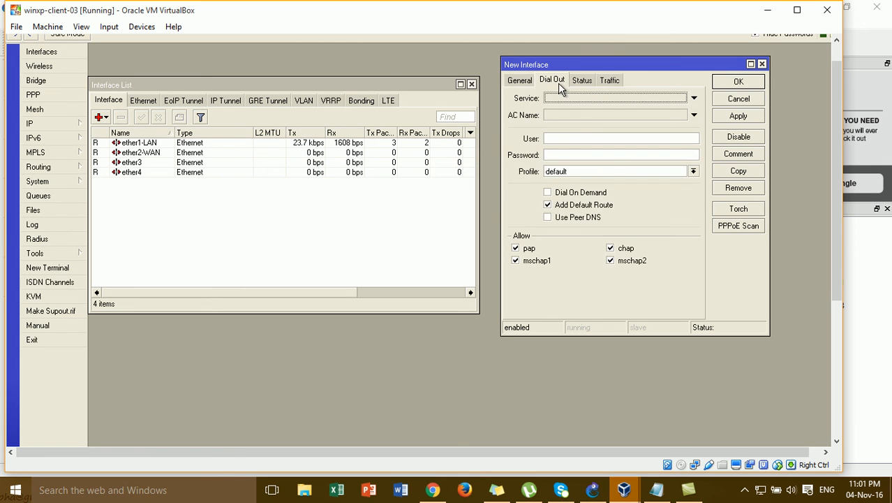
pyautogui.click(566, 139)
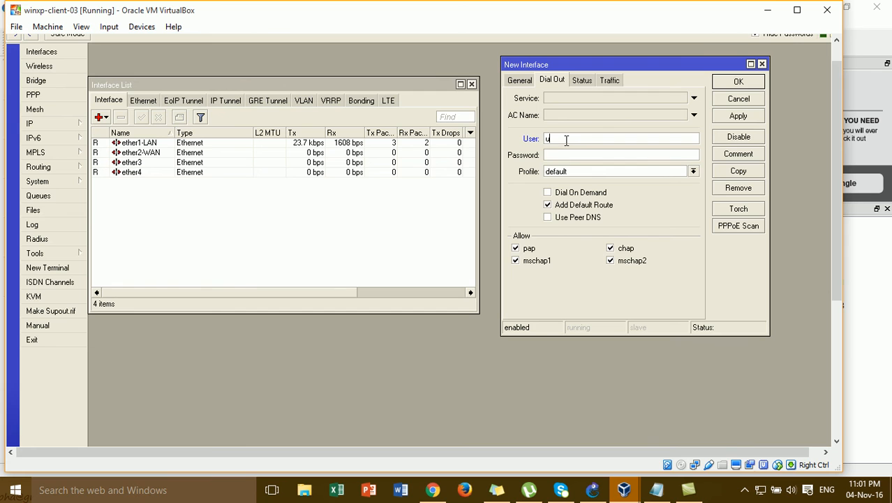
pyautogui.write('er@12345')
pyautogui.click(592, 489)
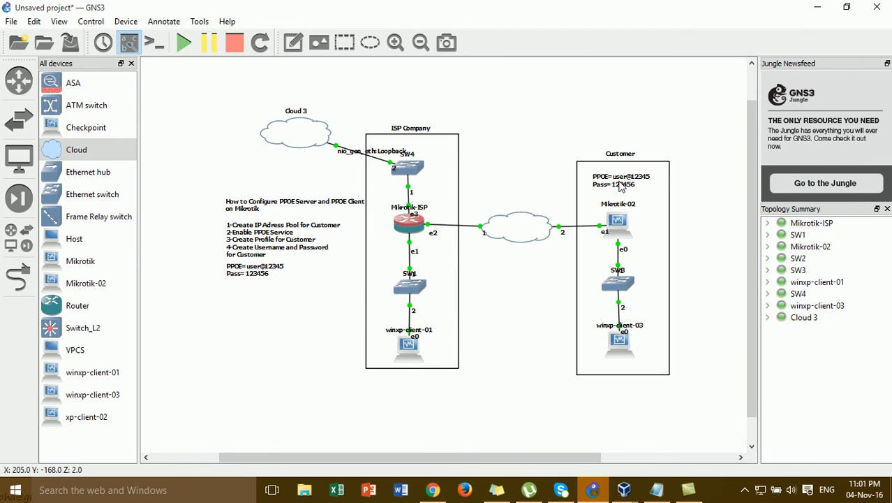
pyautogui.click(623, 490)
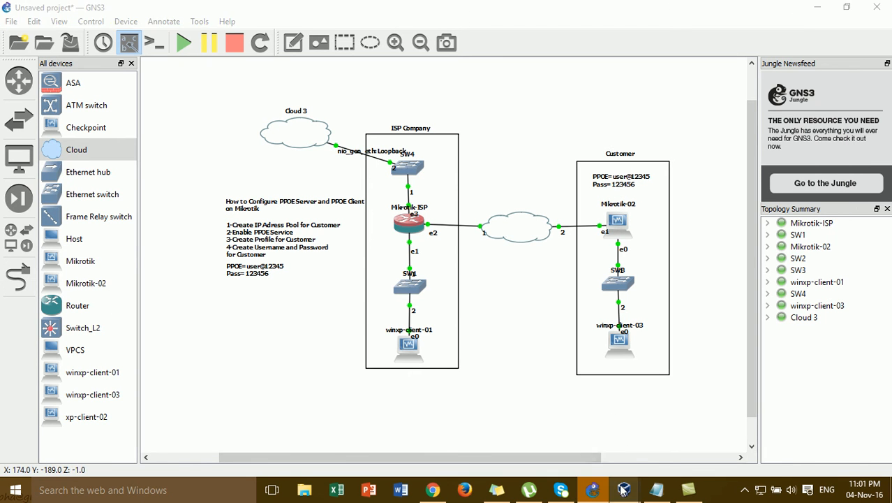
# Enter the PPPoE password and apply pppoe-out1 so it connects and receives 192.168.20.14
pyautogui.click(694, 426)
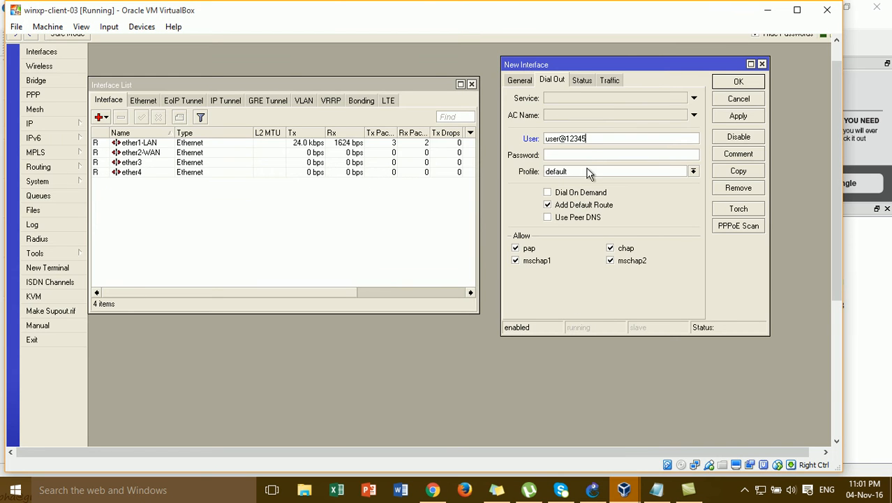
pyautogui.write('12345')
pyautogui.click(69, 118)
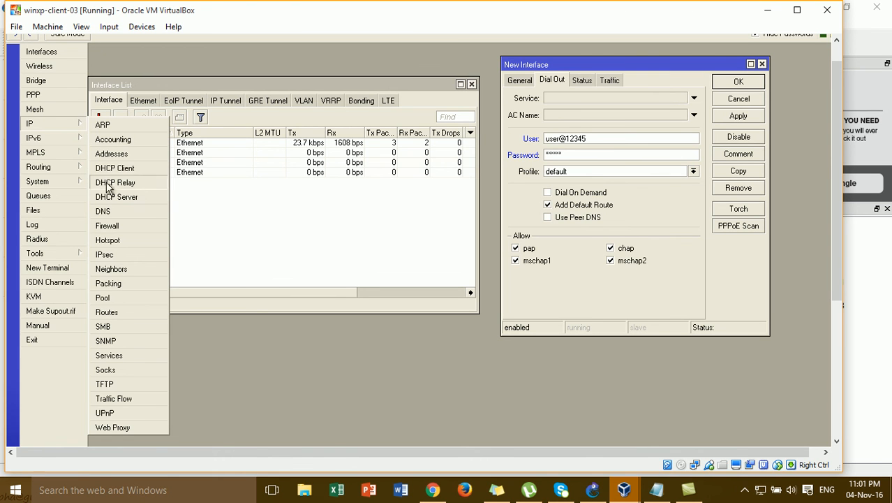
pyautogui.click(110, 153)
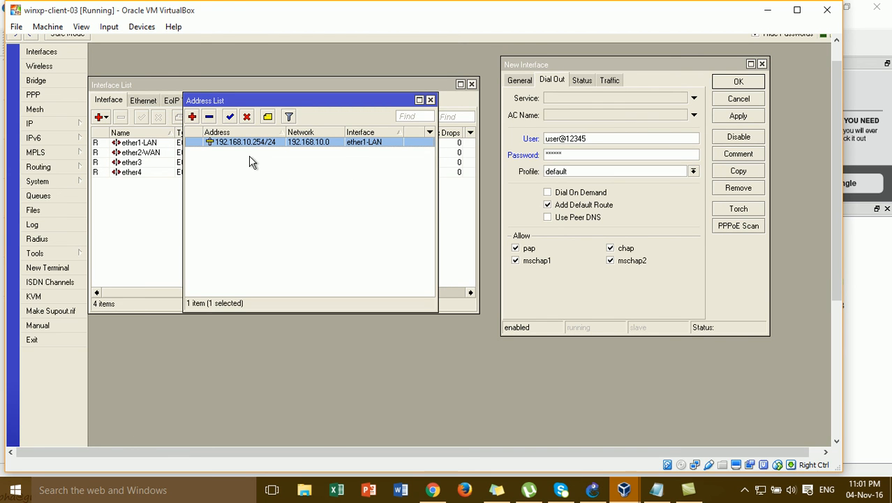
pyautogui.click(734, 117)
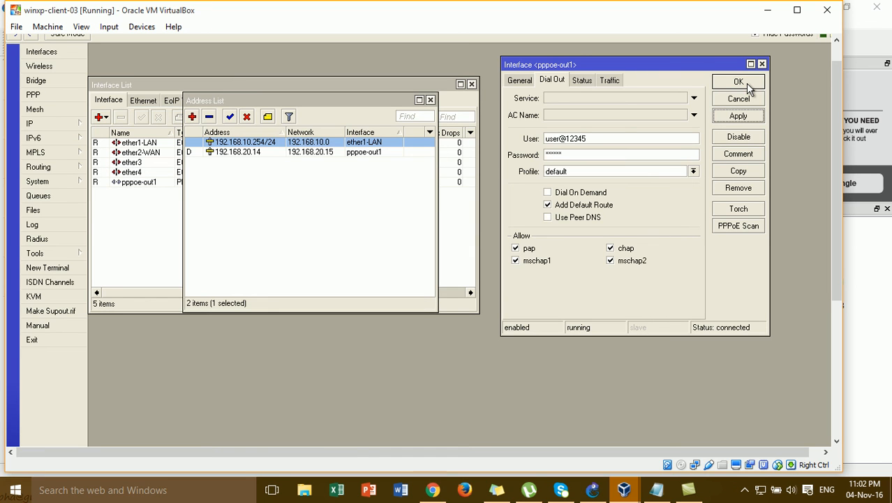
pyautogui.click(740, 82)
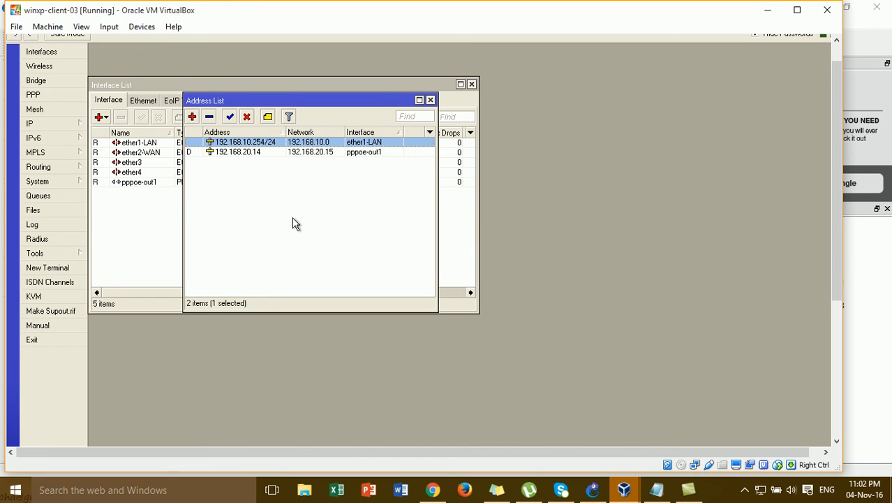
pyautogui.click(430, 100)
# Confirm the router's DNS settings with server 8.8.8.8
pyautogui.click(71, 125)
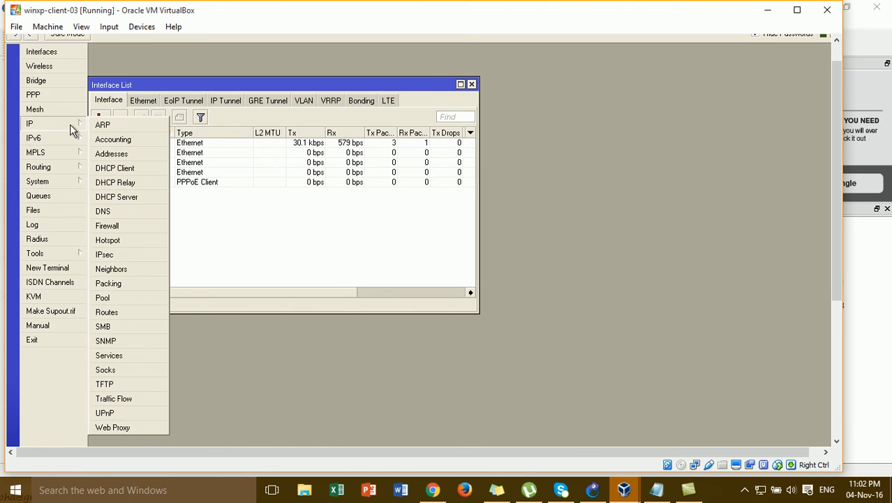
pyautogui.click(104, 211)
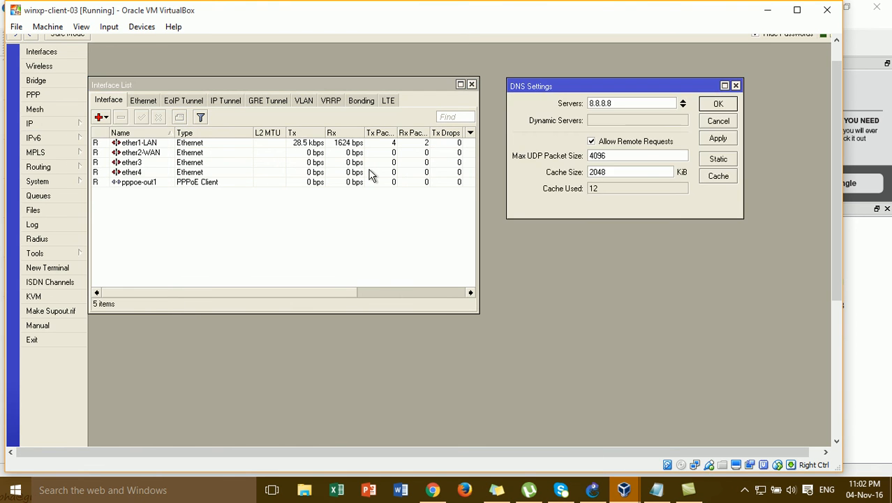
pyautogui.click(710, 107)
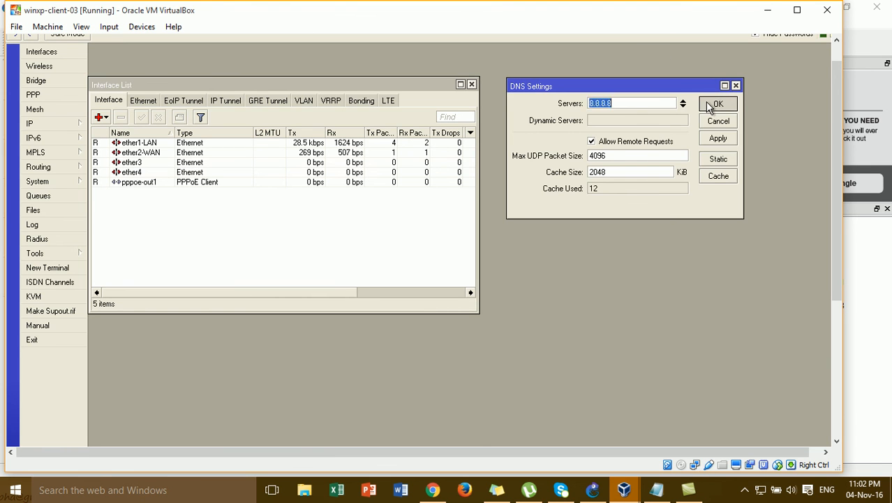
# Verify the srcnat NAT rule's action is masquerade, then close the Firewall window
pyautogui.click(81, 127)
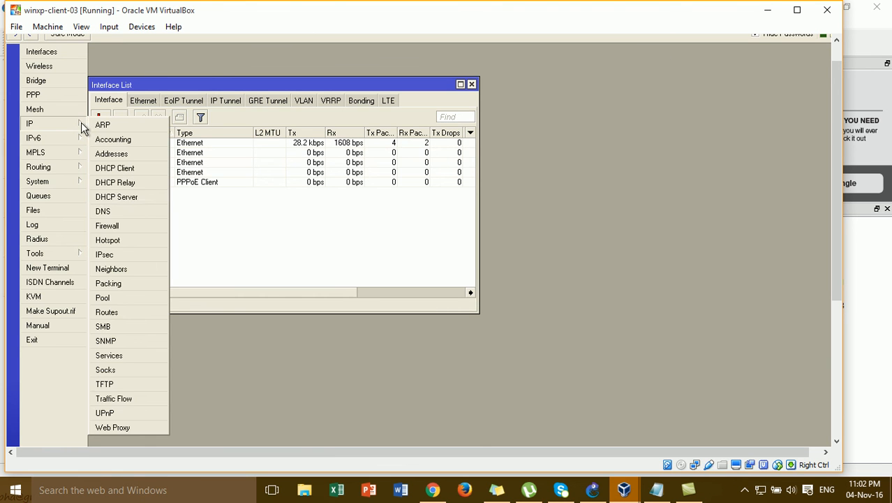
pyautogui.click(129, 226)
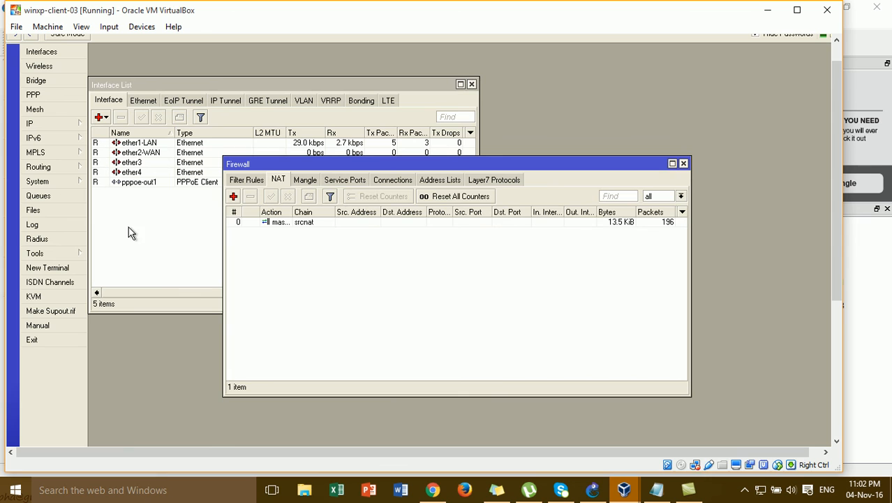
pyautogui.click(319, 223)
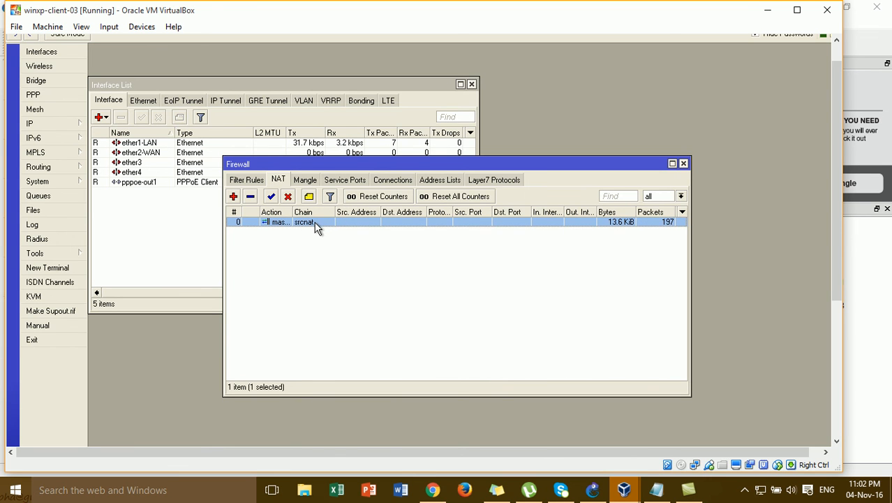
pyautogui.doubleClick(315, 226)
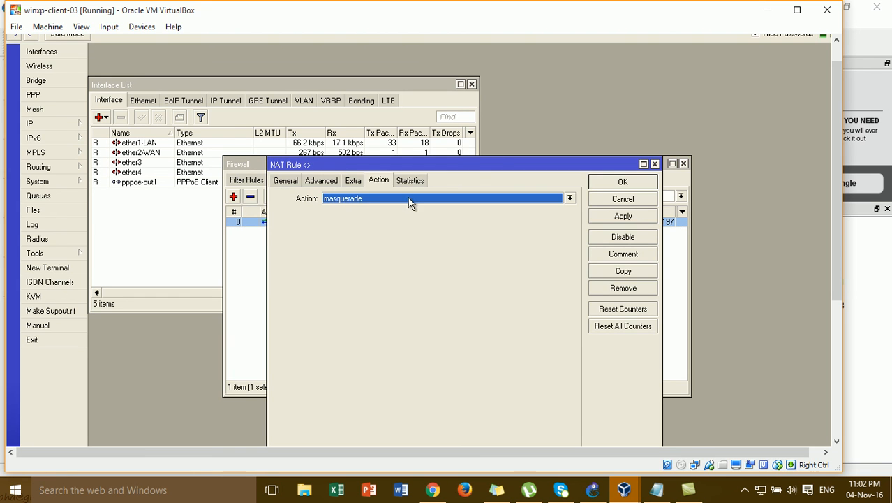
pyautogui.click(599, 182)
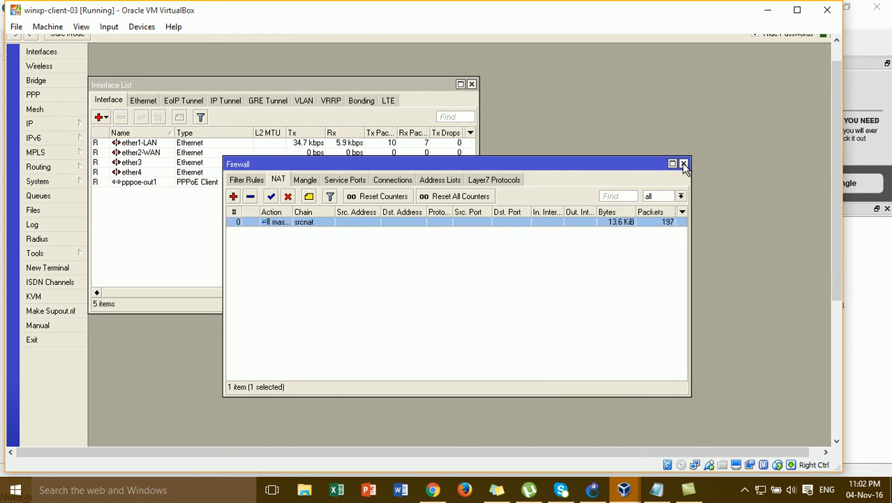
pyautogui.click(684, 164)
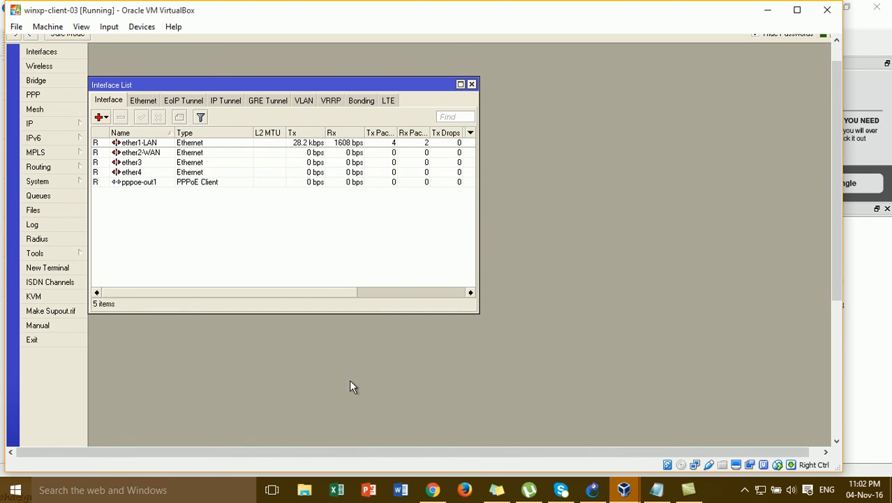
# Open a router terminal and run a ping to google.com, then stop it
pyautogui.click(68, 268)
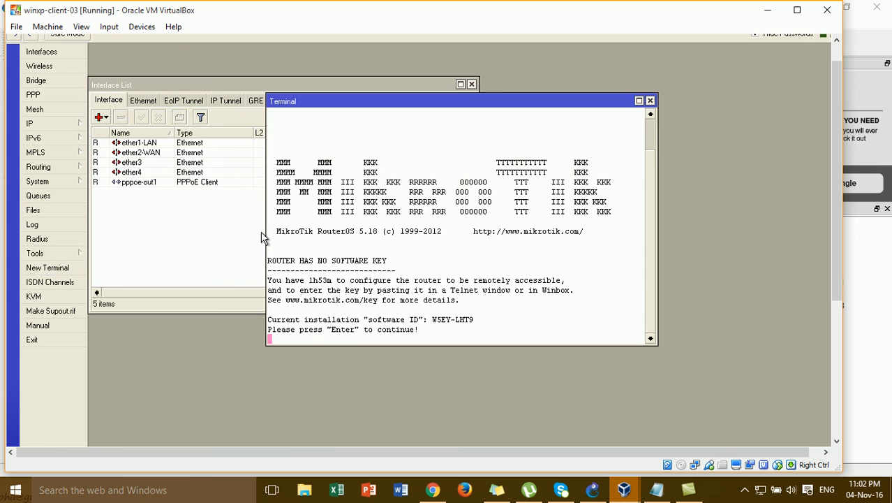
pyautogui.press('Return')
pyautogui.press('Return')
pyautogui.write('p')
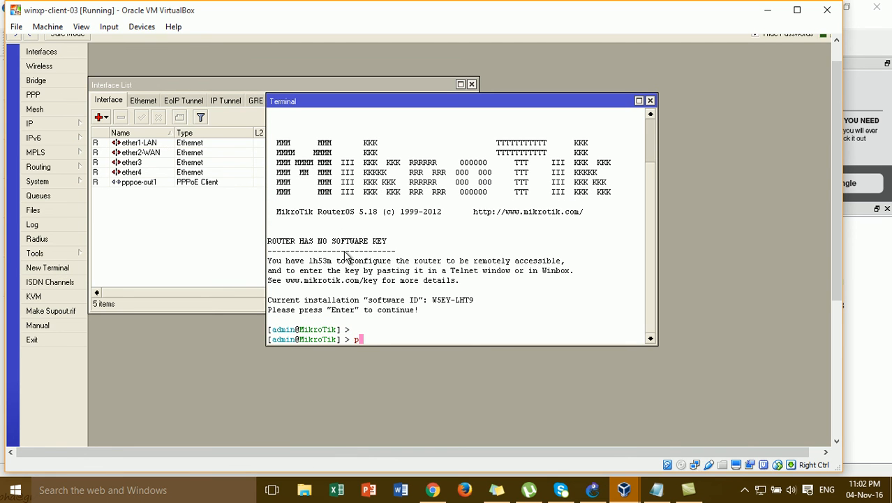
pyautogui.write('ping')
pyautogui.press('BackSpace')
pyautogui.press('BackSpace')
pyautogui.press('BackSpace')
pyautogui.press('BackSpace')
pyautogui.press('BackSpace')
pyautogui.write('pig')
pyautogui.press('BackSpace')
pyautogui.write('ng google.com')
pyautogui.press('Return')
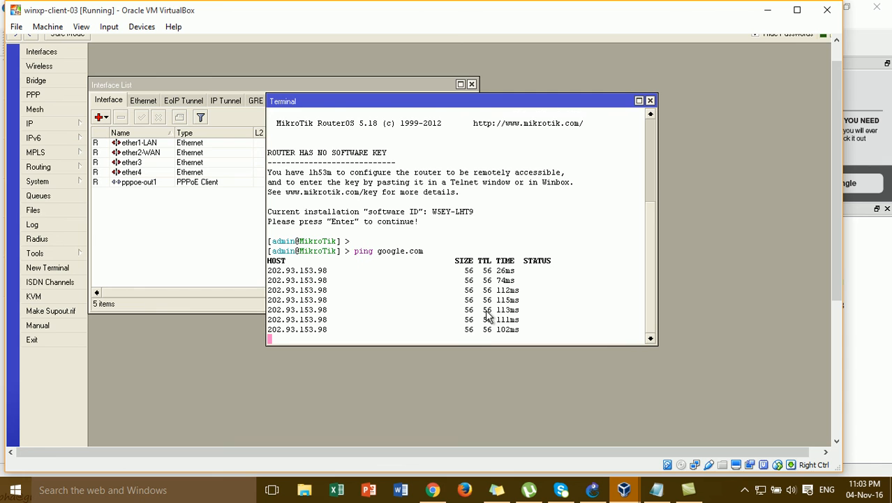
pyautogui.hotkey('ctrl', 'c')
# Ping 8.8.8.8 from the router terminal and minimize WinBox
pyautogui.write('ping 8.8.8.8')
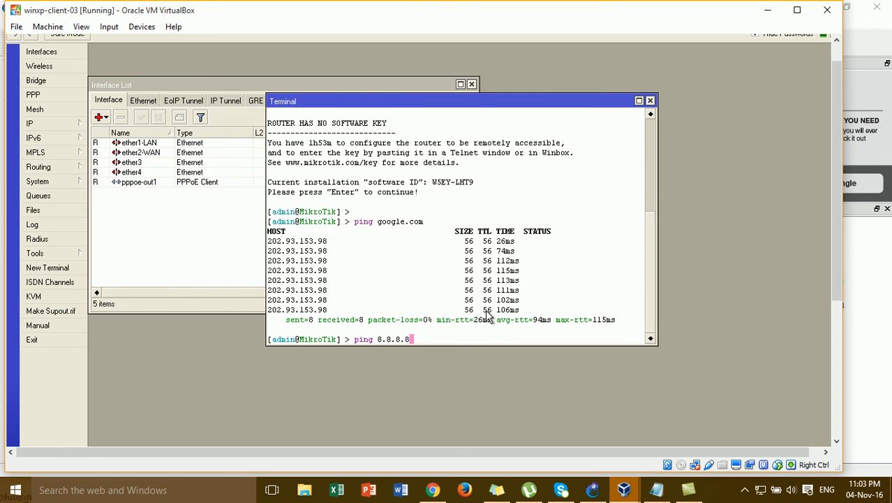
pyautogui.press('Return')
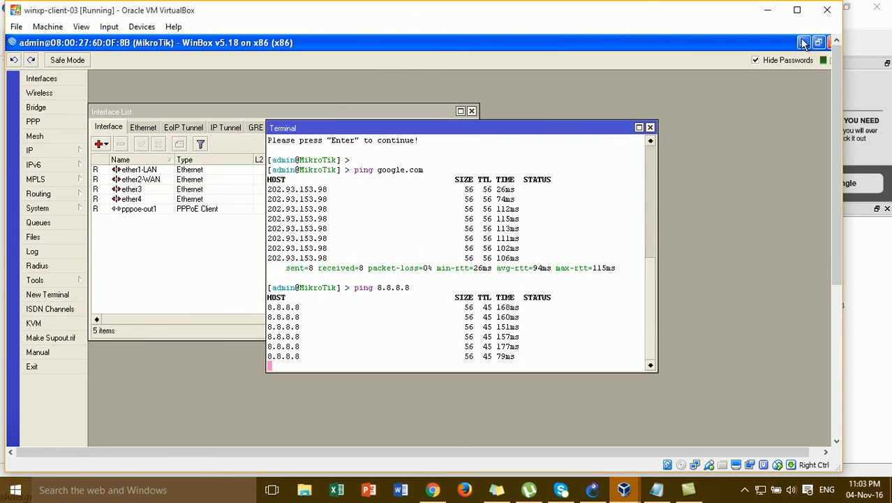
pyautogui.click(803, 43)
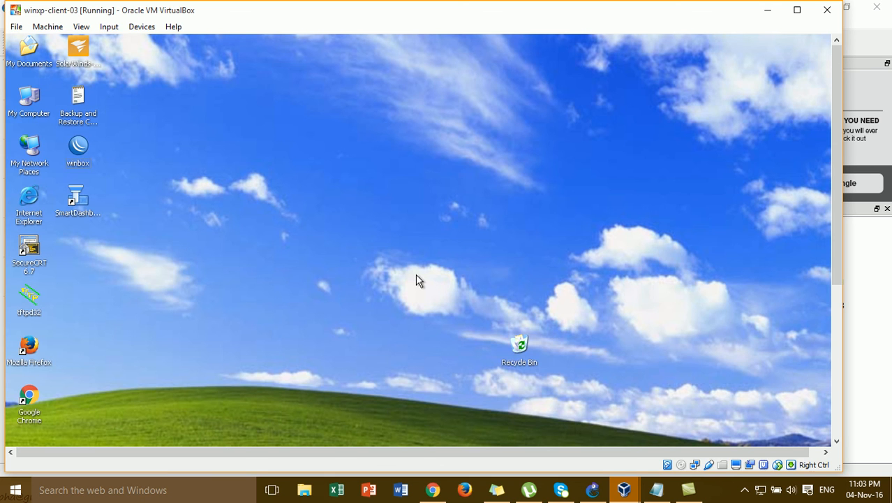
# Ping 8.8.8.8 from the PC's Command Prompt, close it, and launch Google Chrome
pyautogui.write('pi')
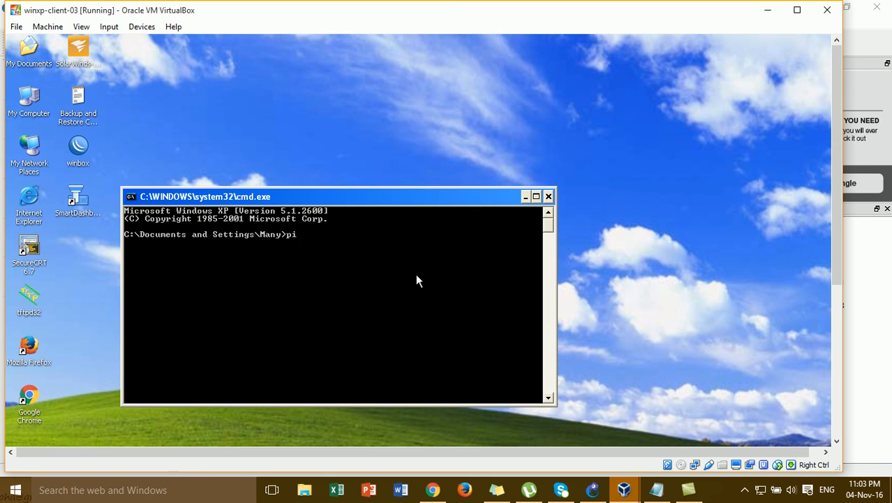
pyautogui.write('ng 192.168.')
pyautogui.press('BackSpace')
pyautogui.press('BackSpace')
pyautogui.press('BackSpace')
pyautogui.press('BackSpace')
pyautogui.press('BackSpace')
pyautogui.press('BackSpace')
pyautogui.press('BackSpace')
pyautogui.press('BackSpace')
pyautogui.write('8.8.8.8')
pyautogui.press('Return')
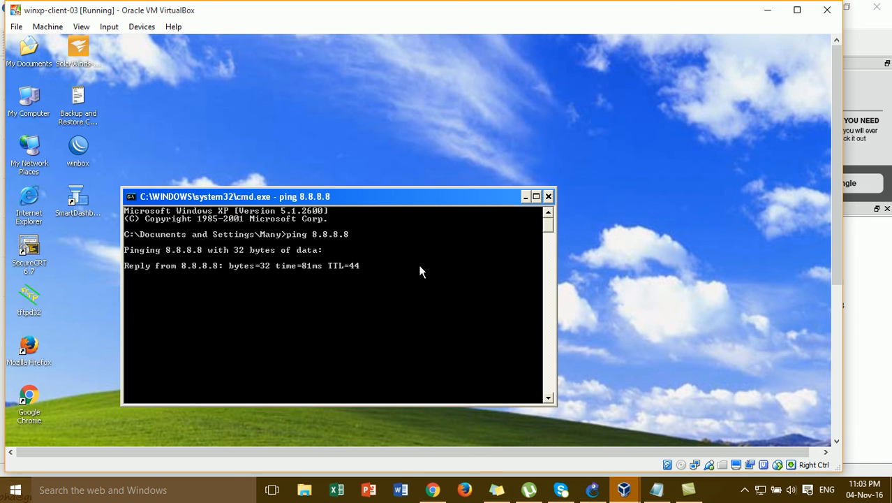
pyautogui.moveTo(493, 201); pyautogui.dragTo(511, 88)
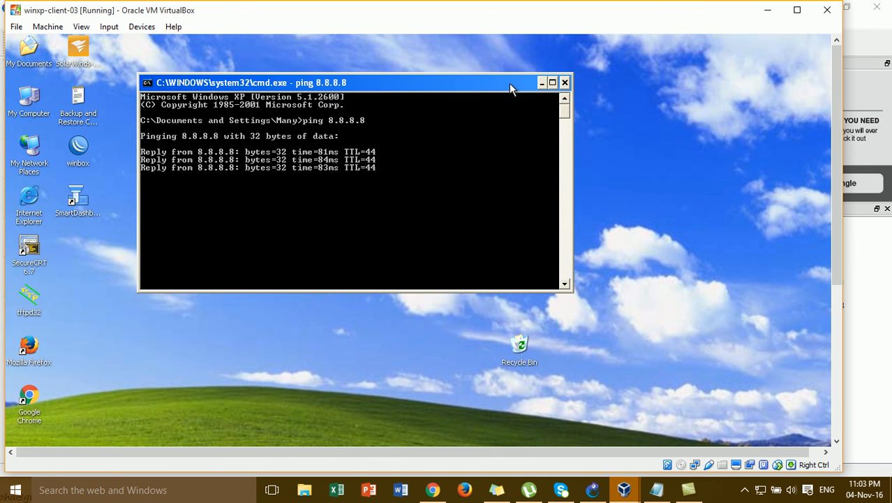
pyautogui.click(566, 83)
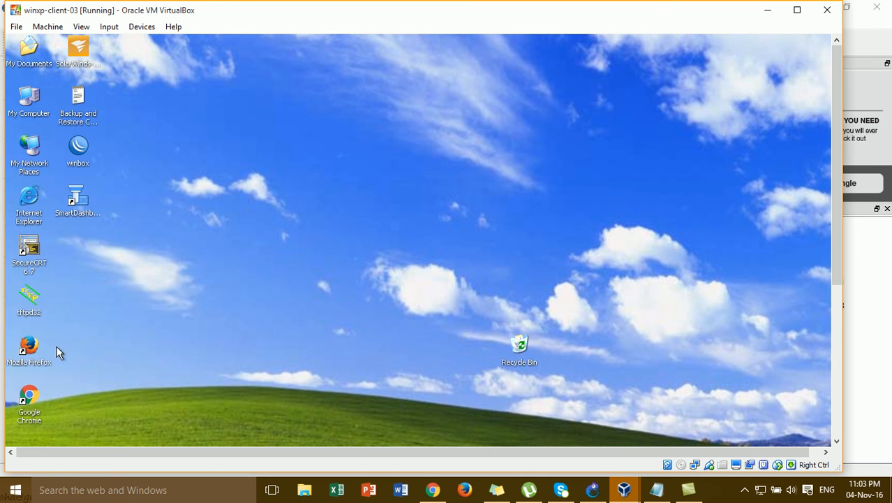
pyautogui.doubleClick(36, 394)
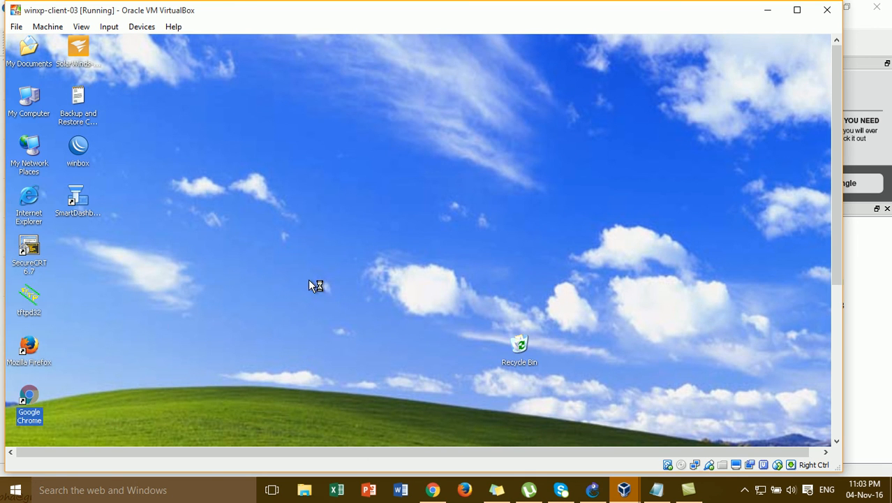
# Search Google for 'mikrotik', open the MikroTik Routers and Wireless result, then minimize Chrome
pyautogui.click(797, 9)
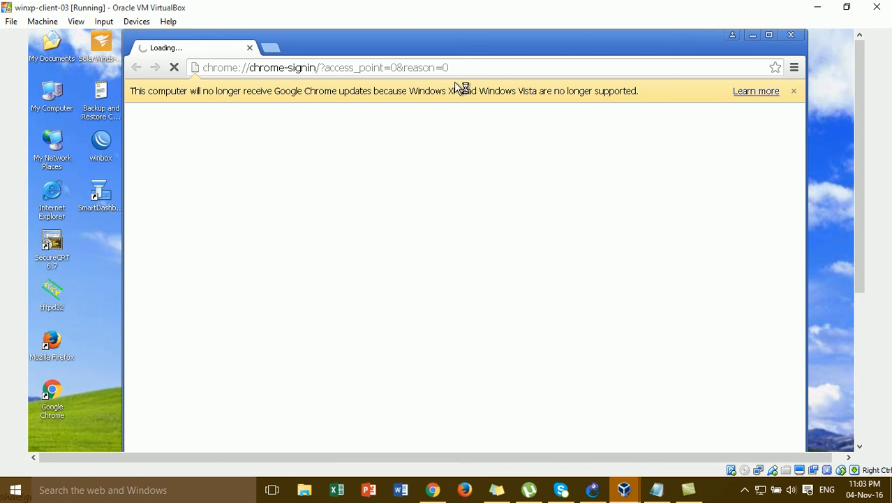
pyautogui.click(459, 66)
pyautogui.write('goo')
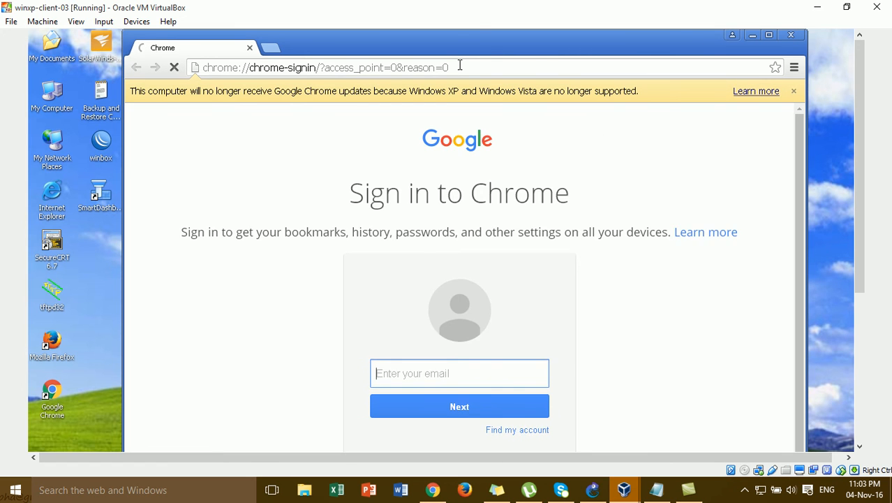
pyautogui.click(451, 301)
pyautogui.write('mikrotik')
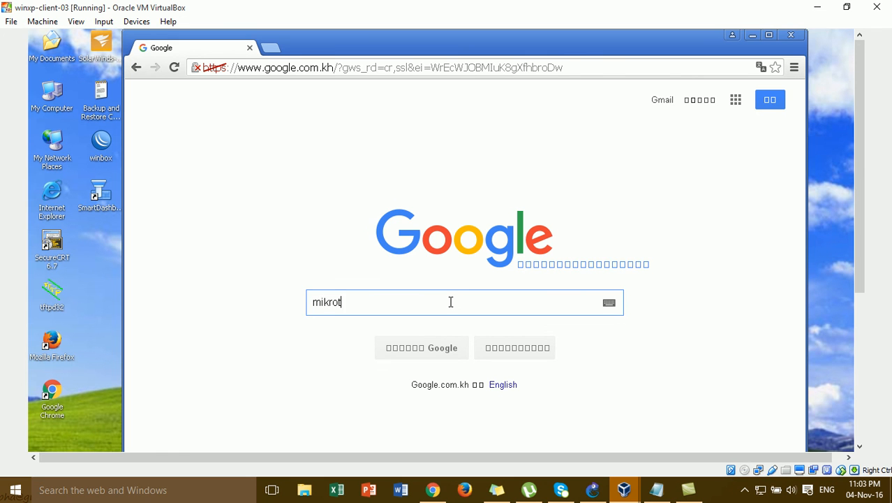
pyautogui.press('Return')
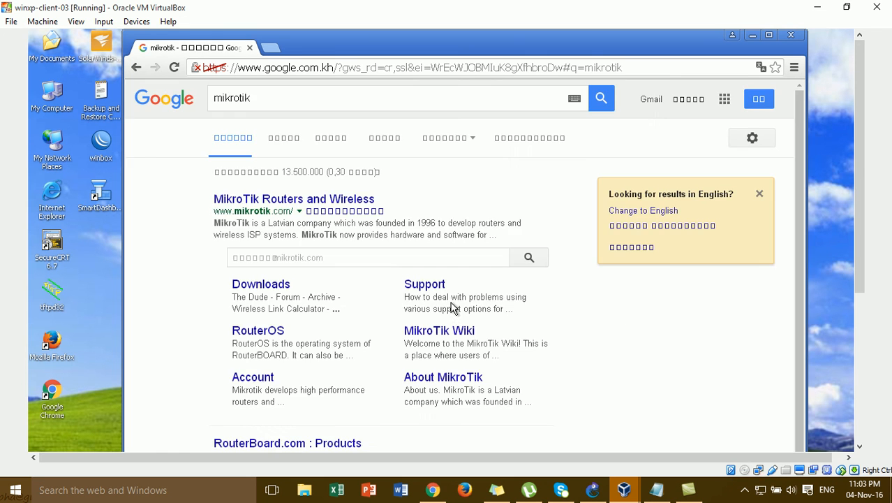
pyautogui.click(294, 200)
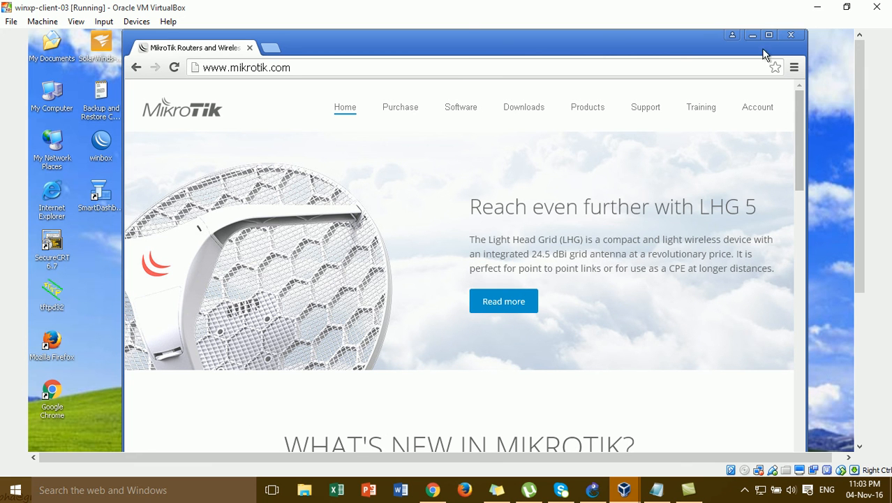
pyautogui.click(754, 38)
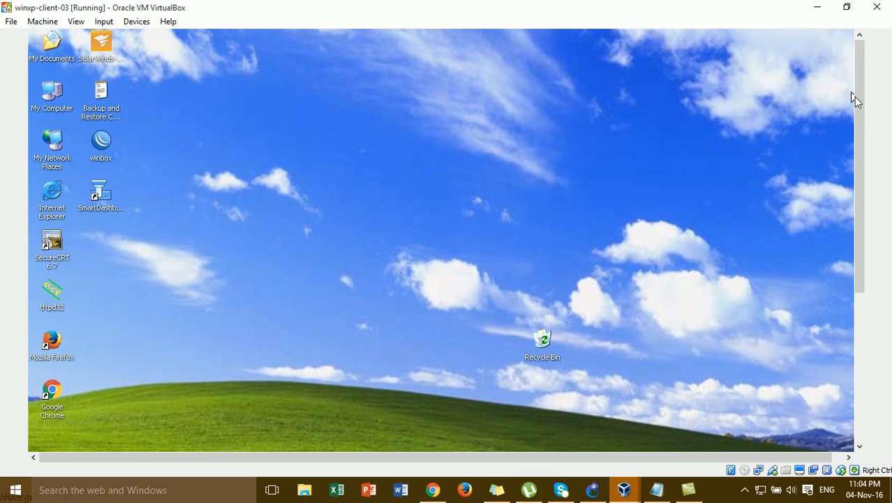
# Minimize both virtual machines, GNS3 and WinBox to reveal the host desktop
pyautogui.click(817, 8)
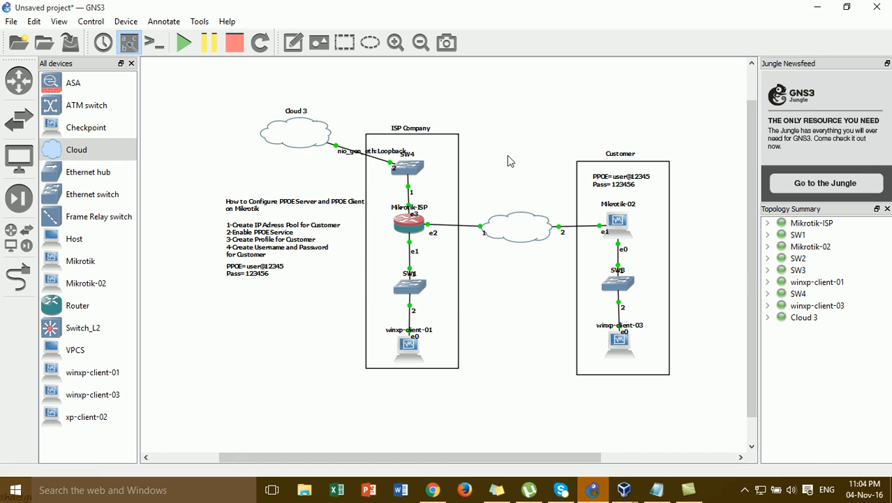
pyautogui.click(821, 8)
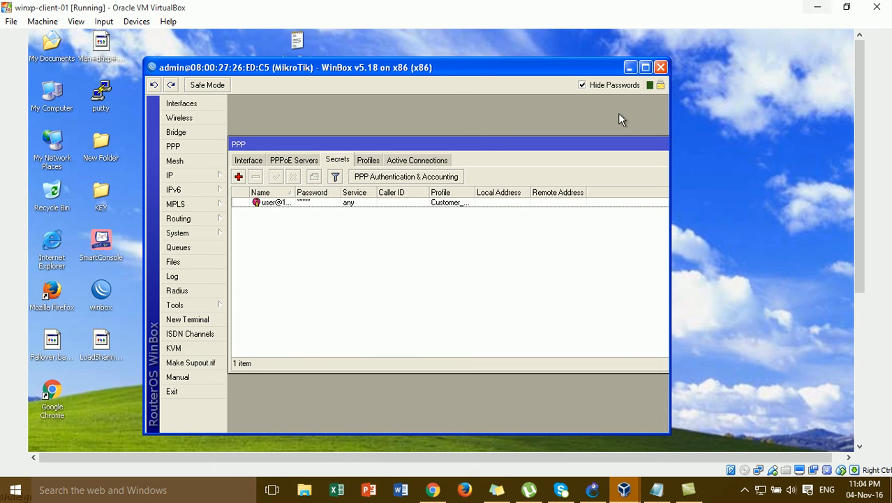
pyautogui.click(628, 67)
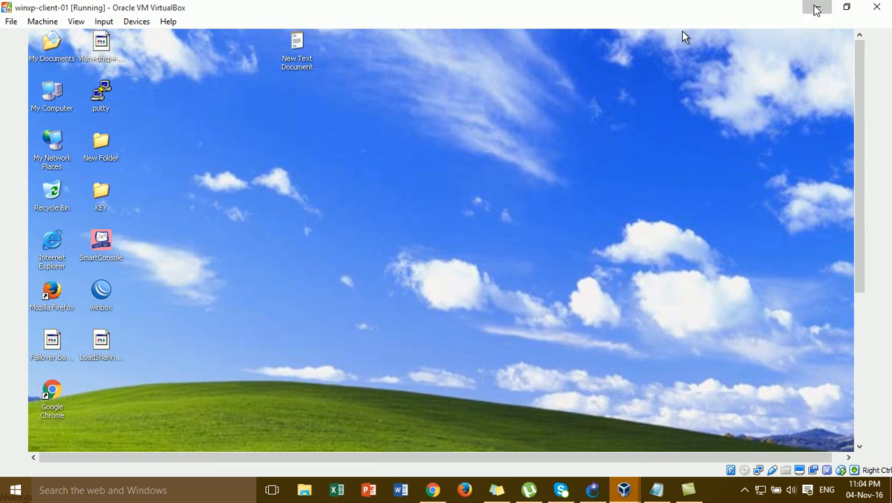
pyautogui.click(816, 7)
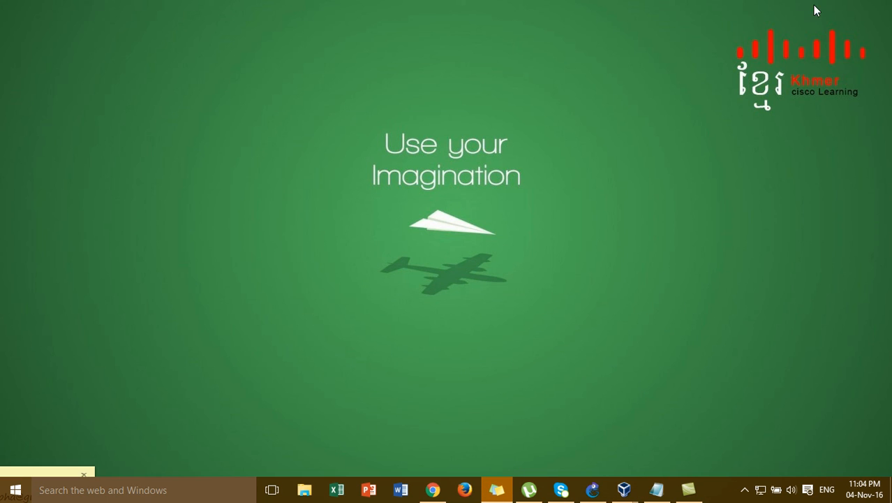
# Refresh the host desktop from its right-click menu
pyautogui.rightClick(242, 159)
pyautogui.moveTo(331, 165)
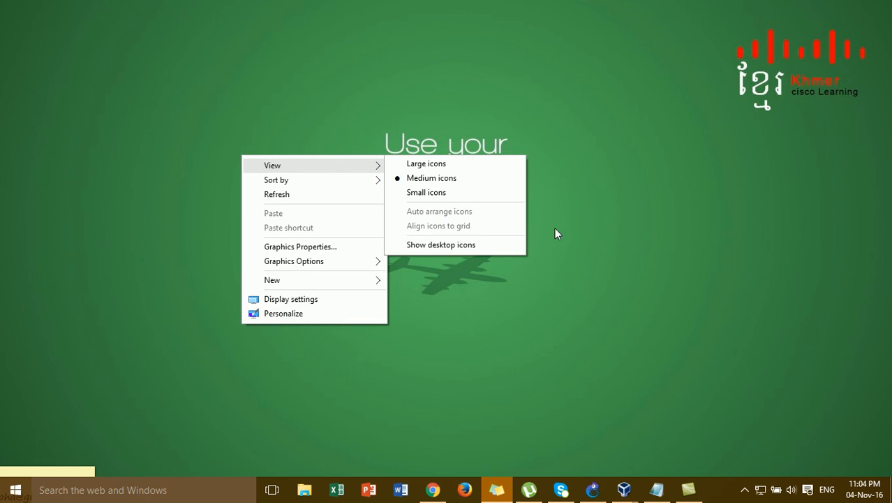
pyautogui.click(566, 235)
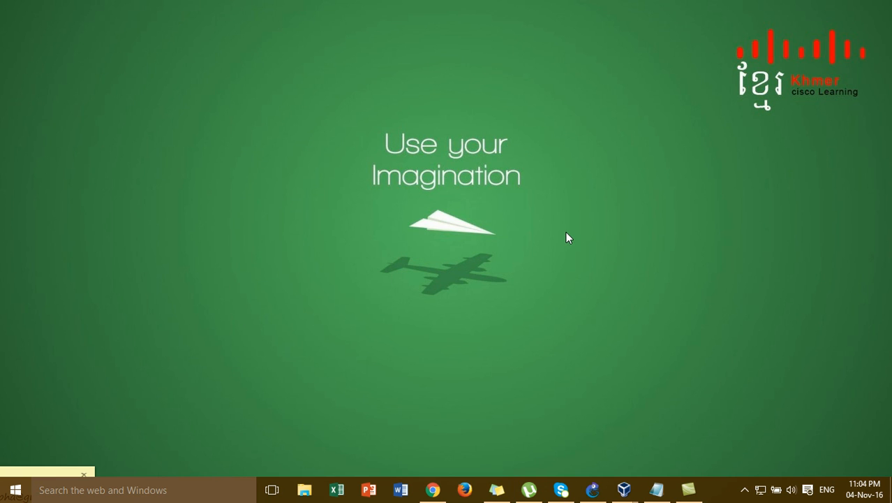
pyautogui.rightClick(534, 137)
pyautogui.click(581, 177)
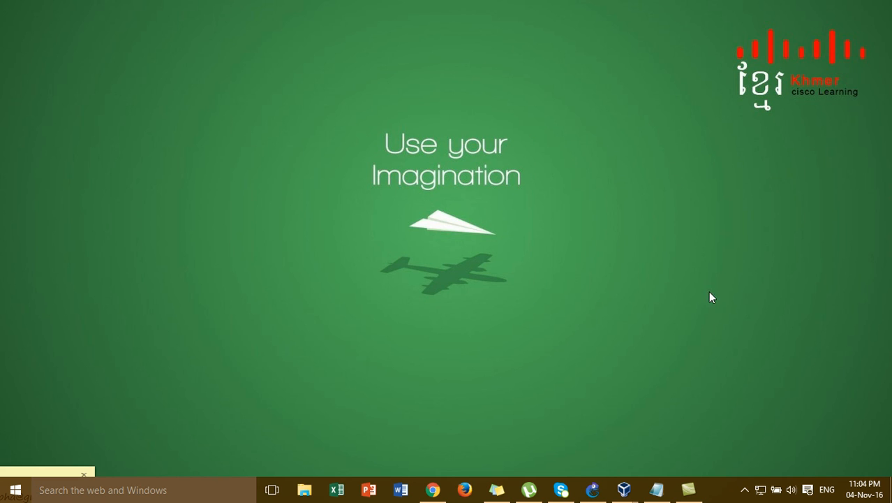